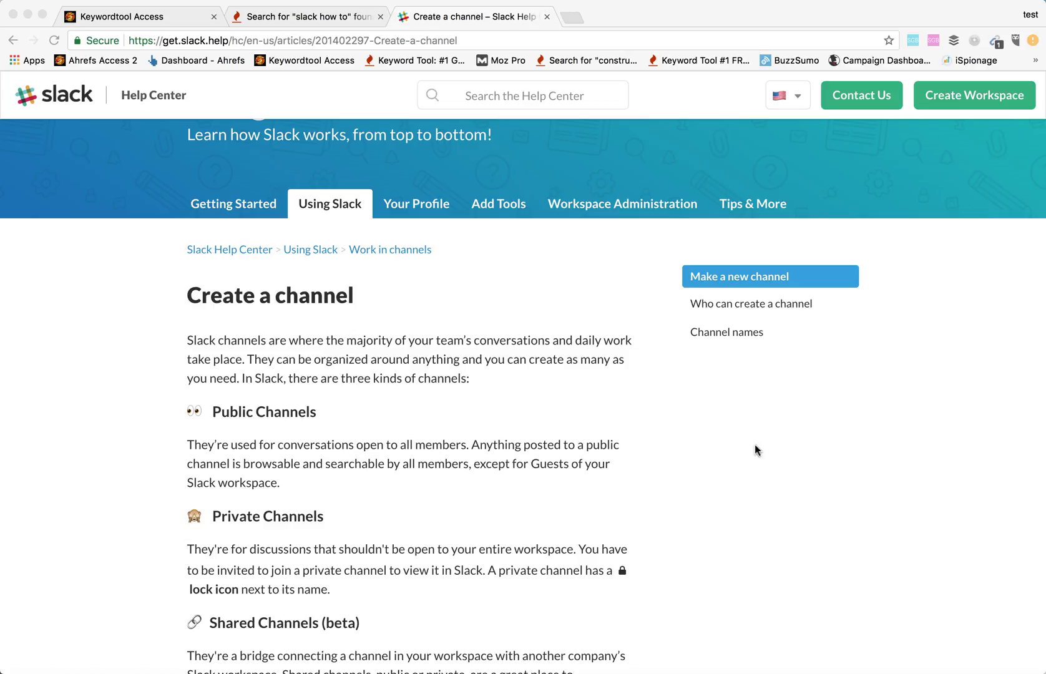
# Read the help article's descriptions of public, private and shared channels
pyautogui.scroll(-1, 755, 450)
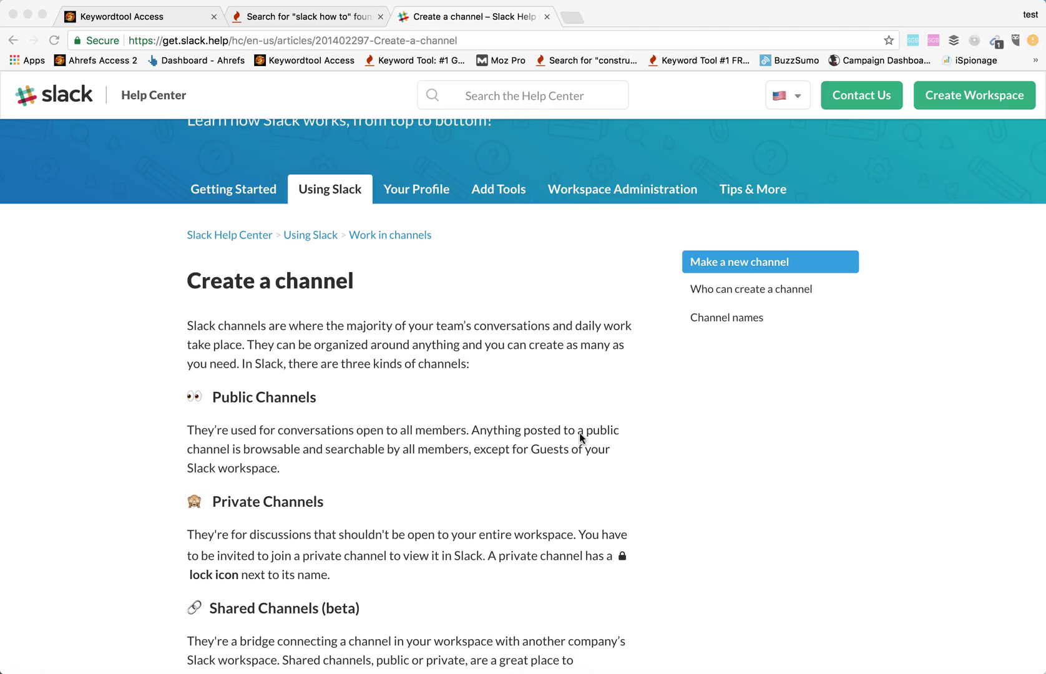
pyautogui.scroll(-3, 579, 432)
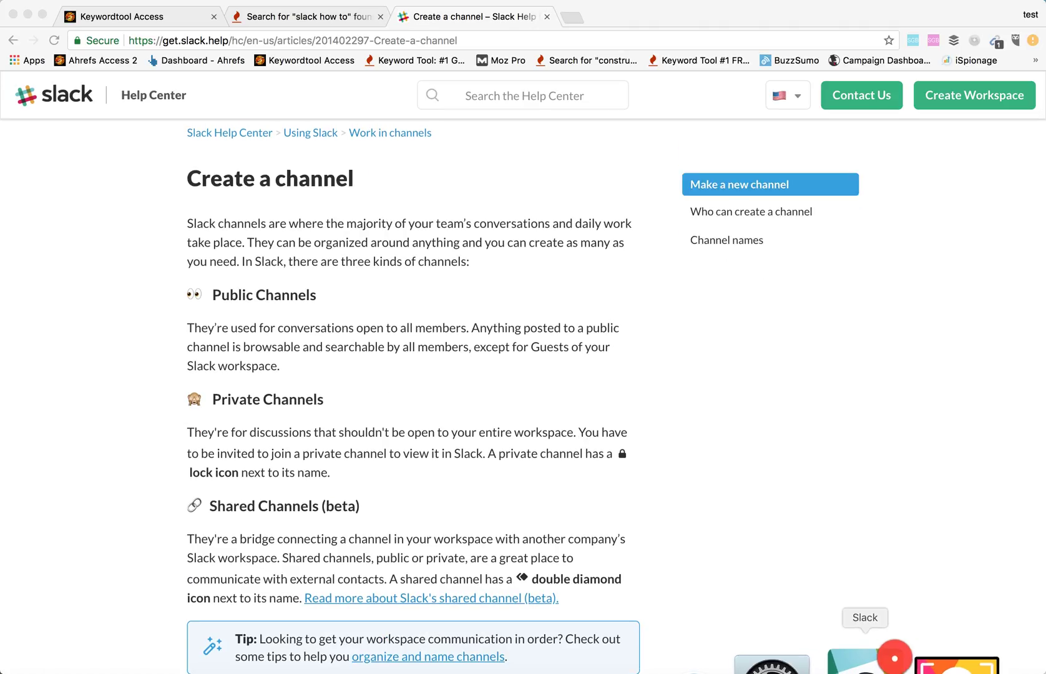
pyautogui.click(864, 662)
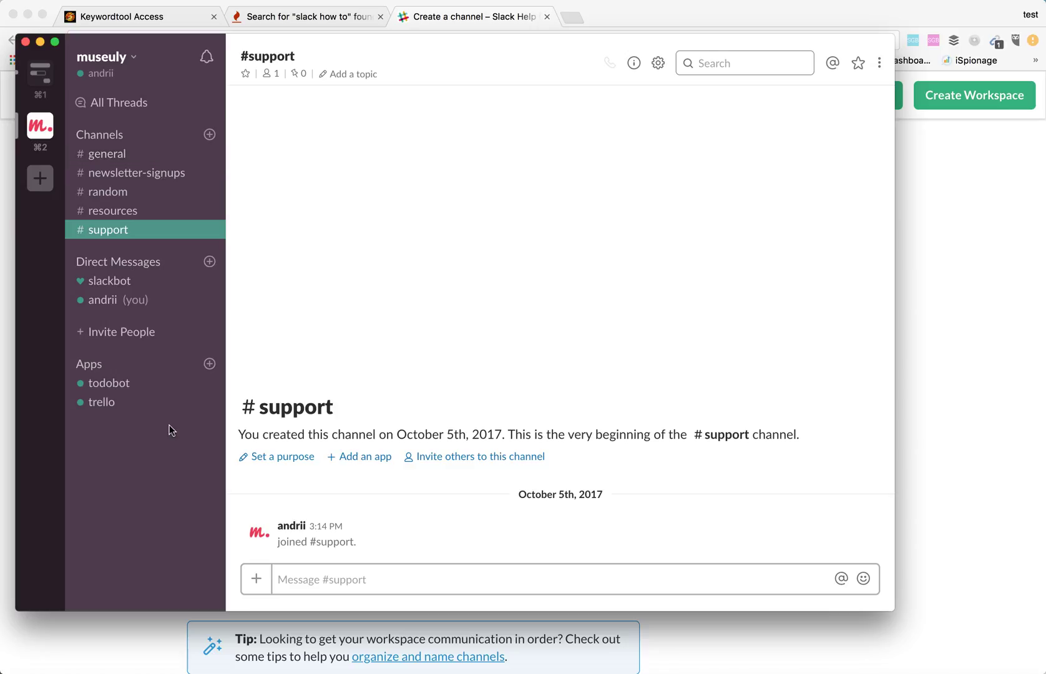
pyautogui.click(100, 647)
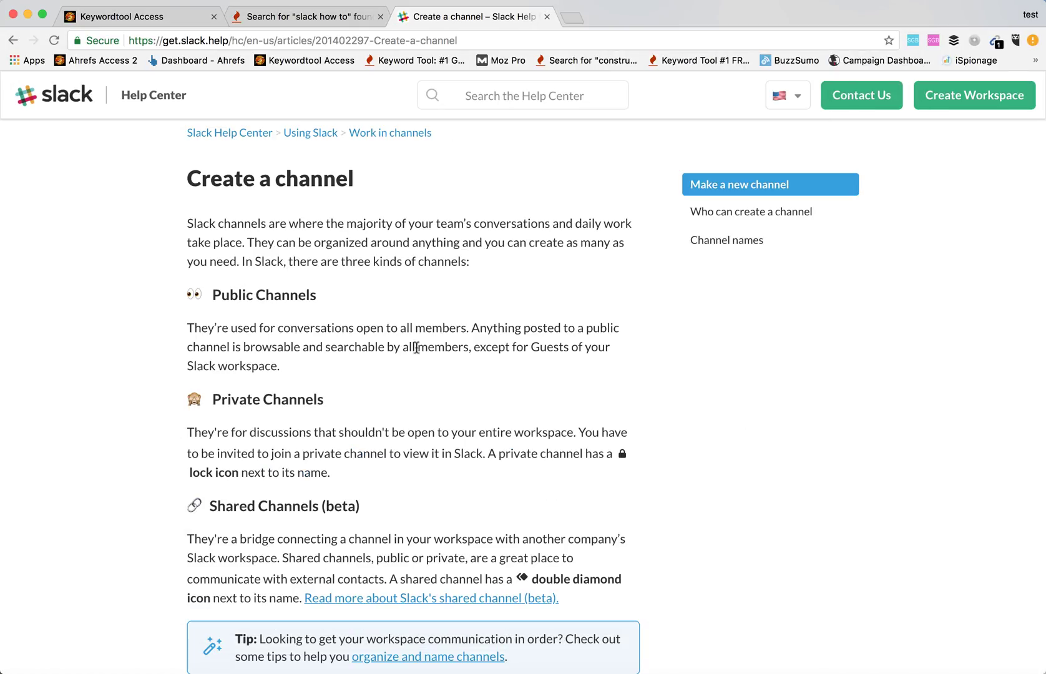
pyautogui.scroll(-1, 416, 348)
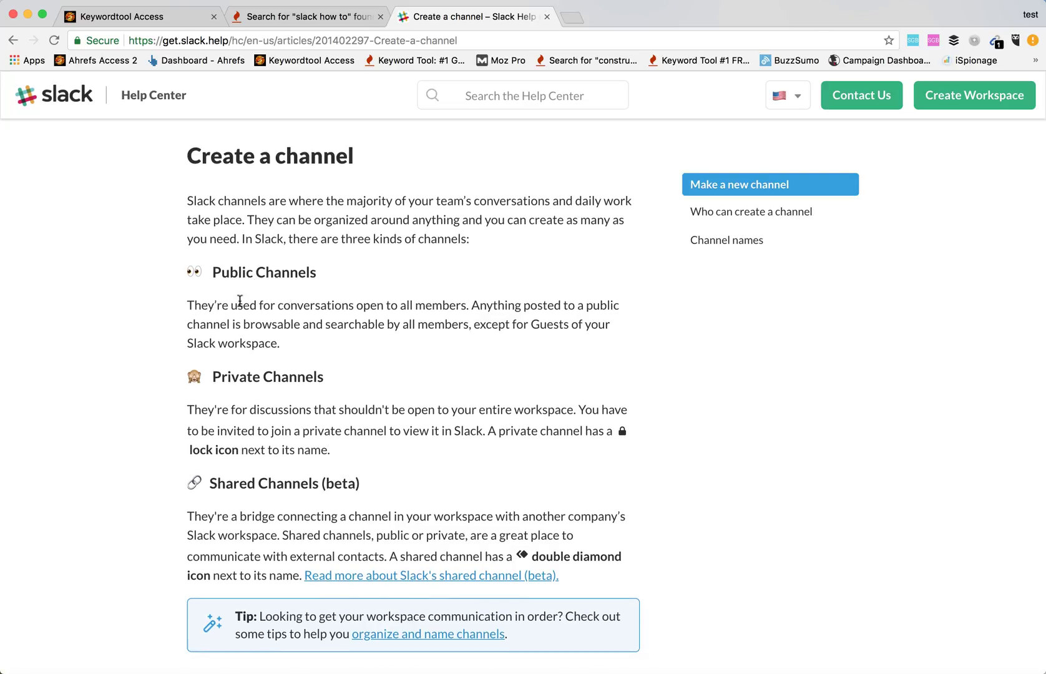
pyautogui.moveTo(184, 307); pyautogui.dragTo(463, 310)
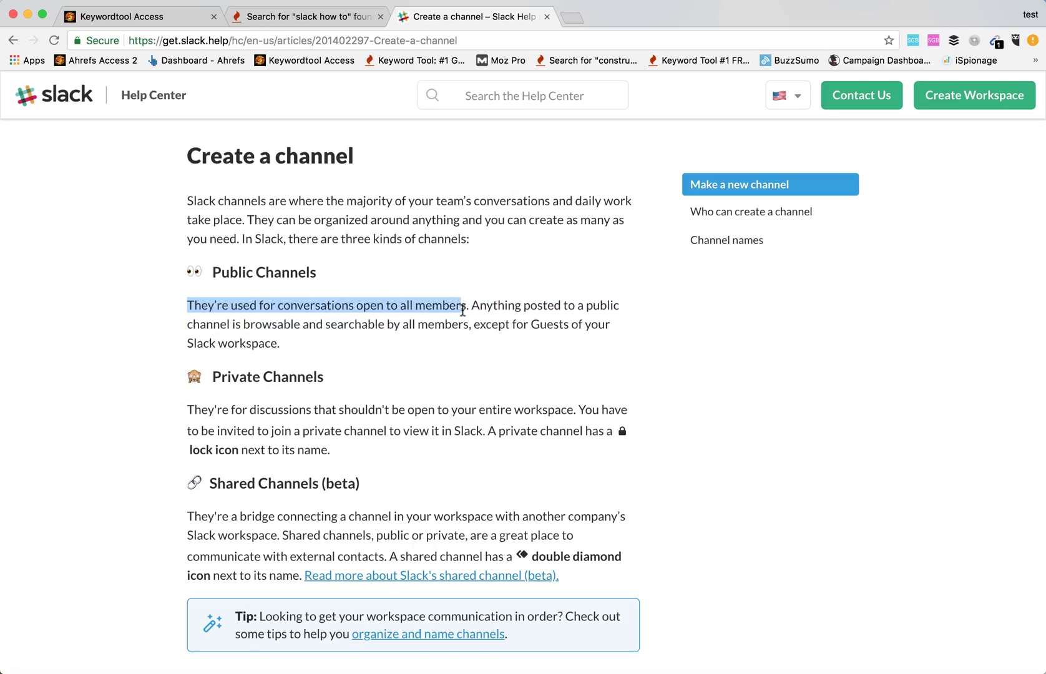
pyautogui.click(462, 310)
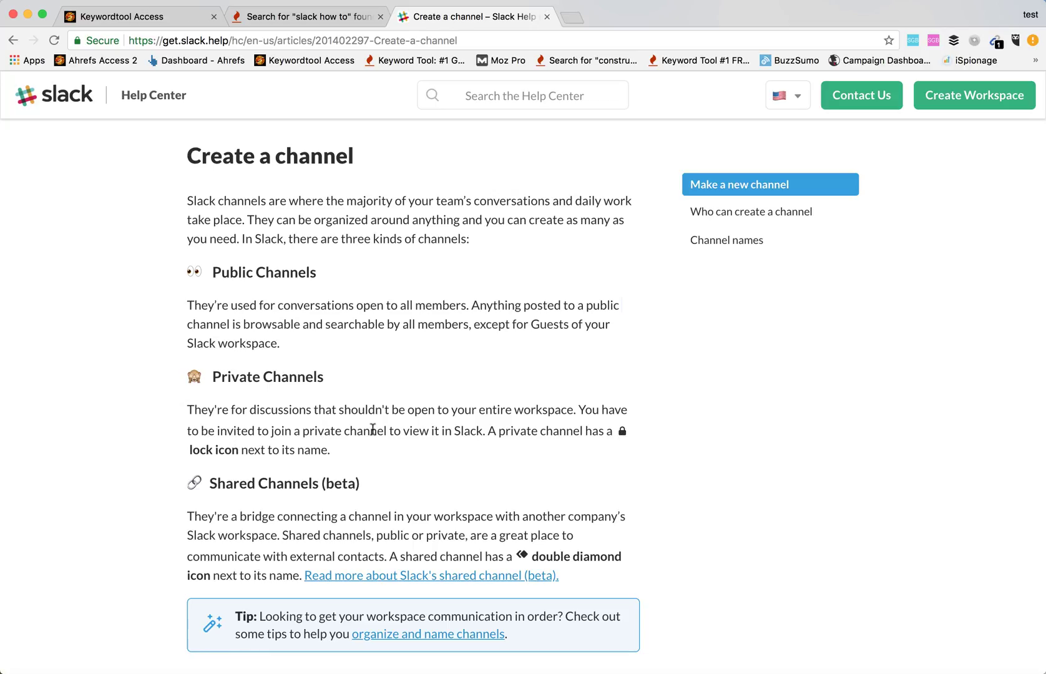
pyautogui.scroll(-2, 373, 430)
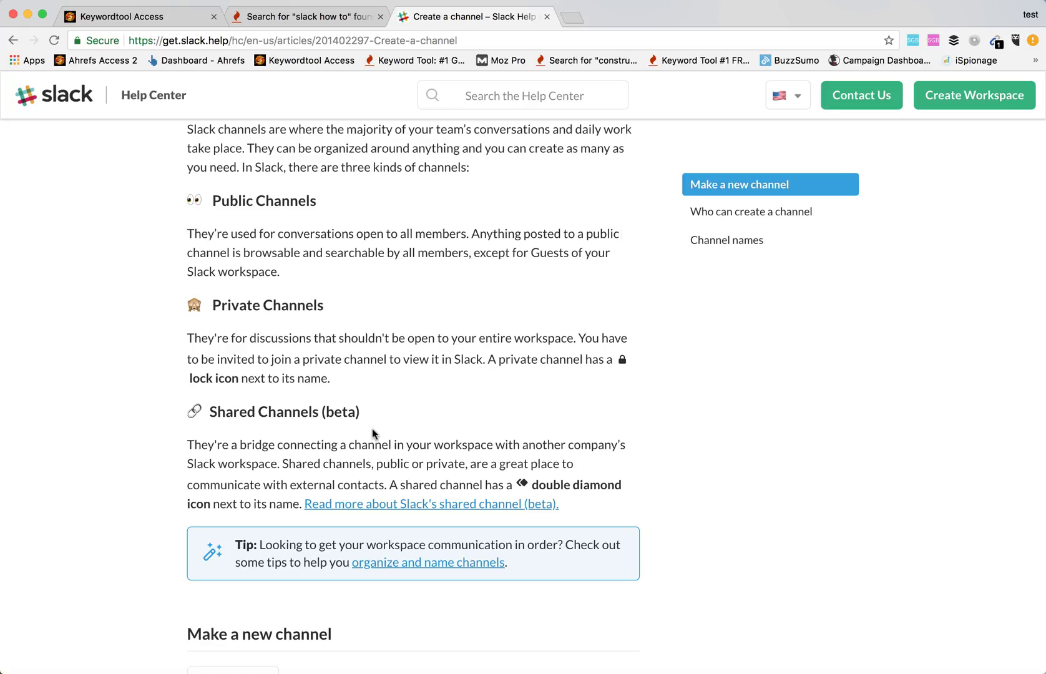
pyautogui.scroll(3, 372, 429)
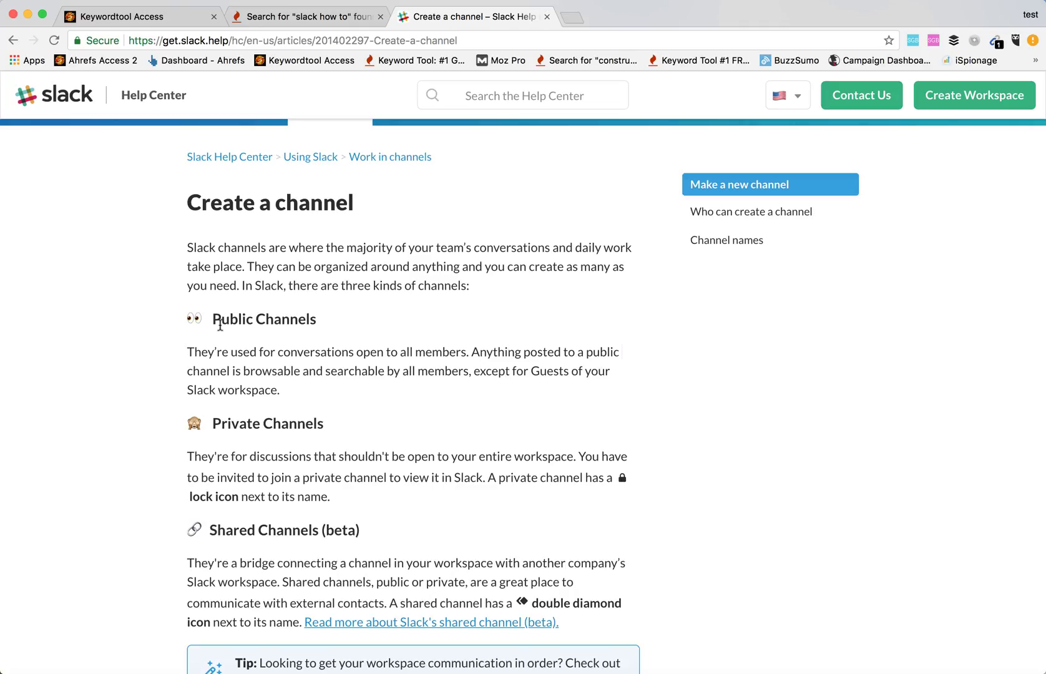
pyautogui.scroll(-2, 220, 325)
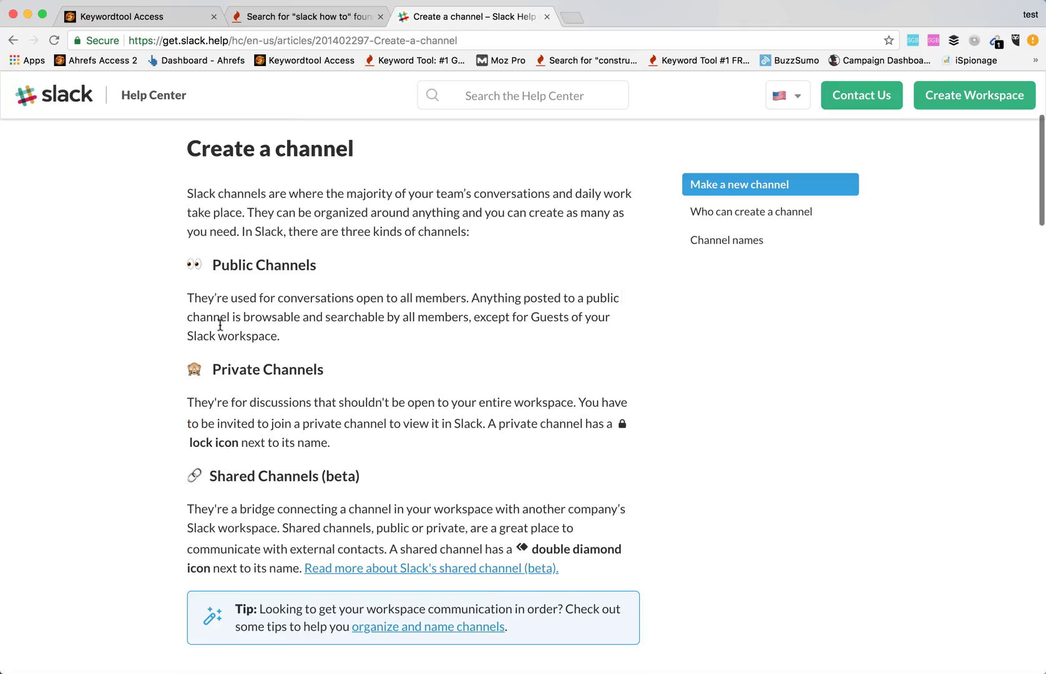
# Review the desktop instructions for making a new channel, including the public or private choice
pyautogui.scroll(-10, 324, 370)
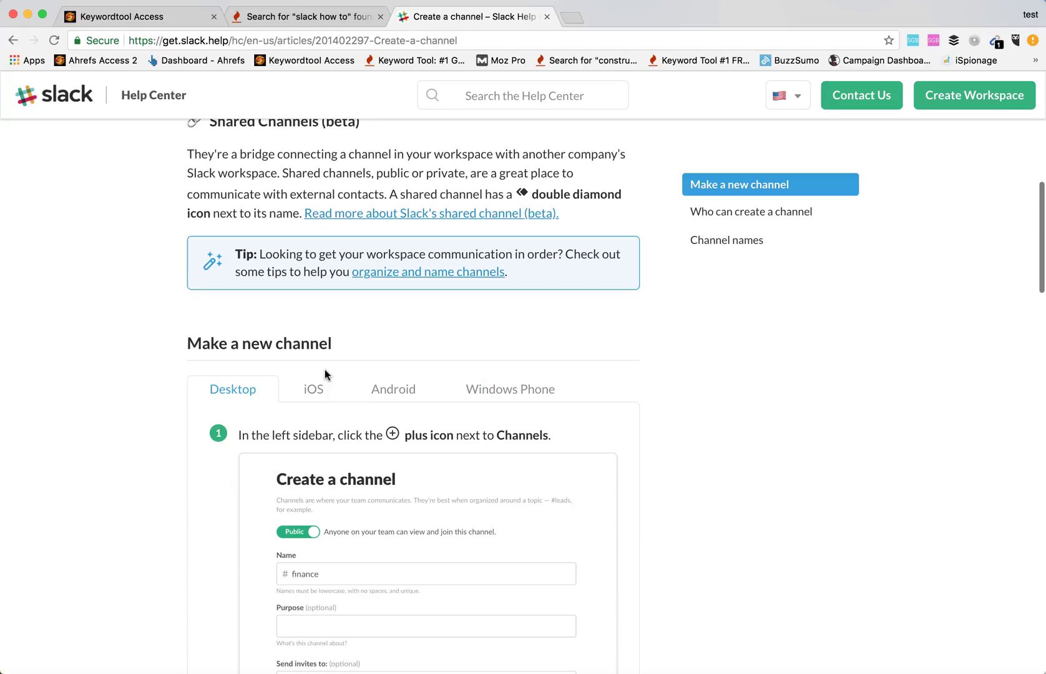
pyautogui.scroll(-6, 324, 370)
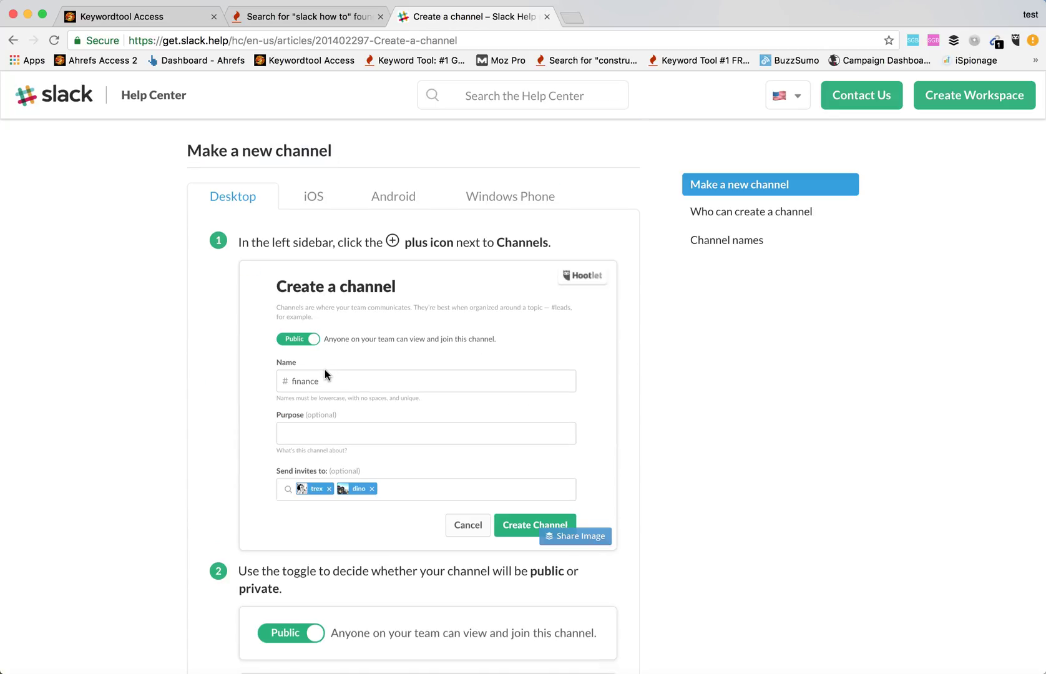
pyautogui.scroll(-18, 324, 369)
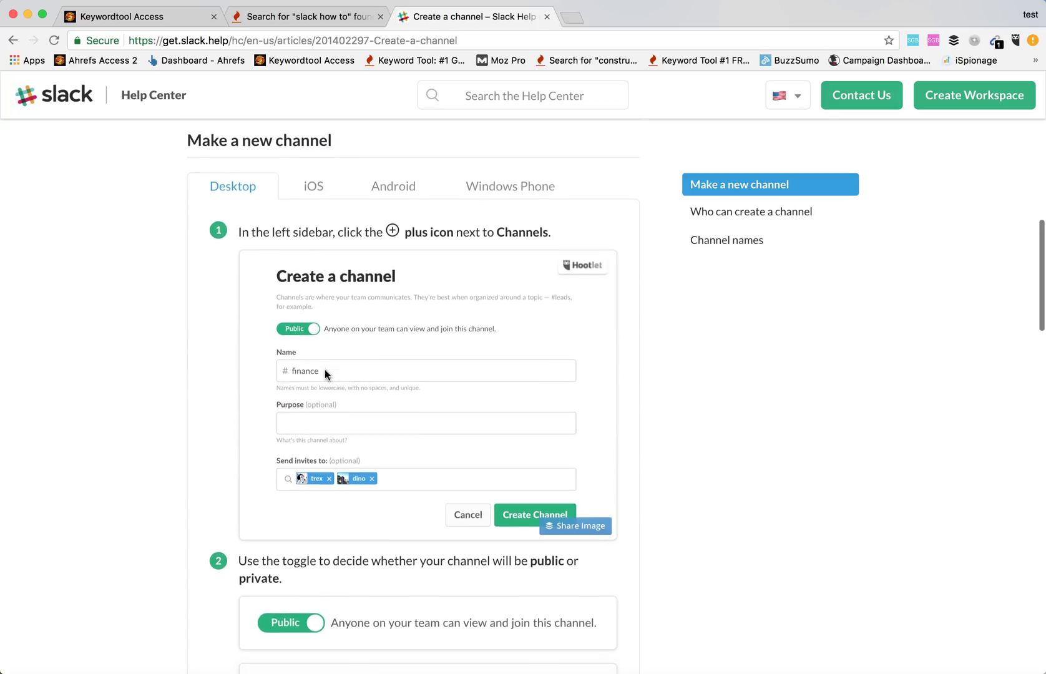
pyautogui.scroll(-6, 325, 370)
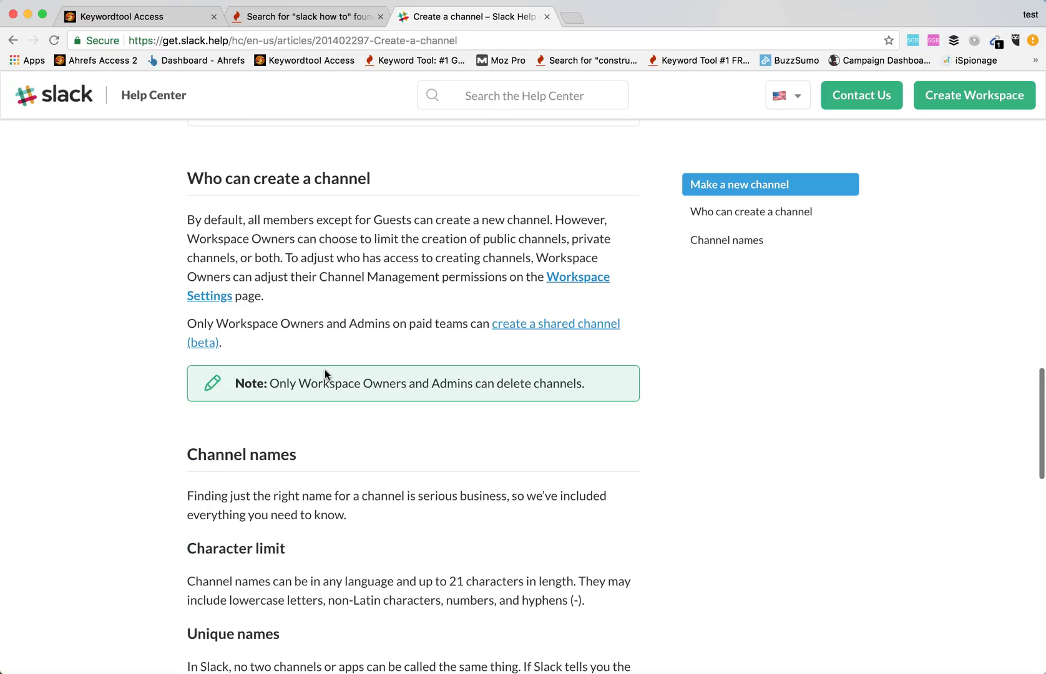
pyautogui.scroll(8, 324, 370)
pyautogui.scroll(8, 325, 369)
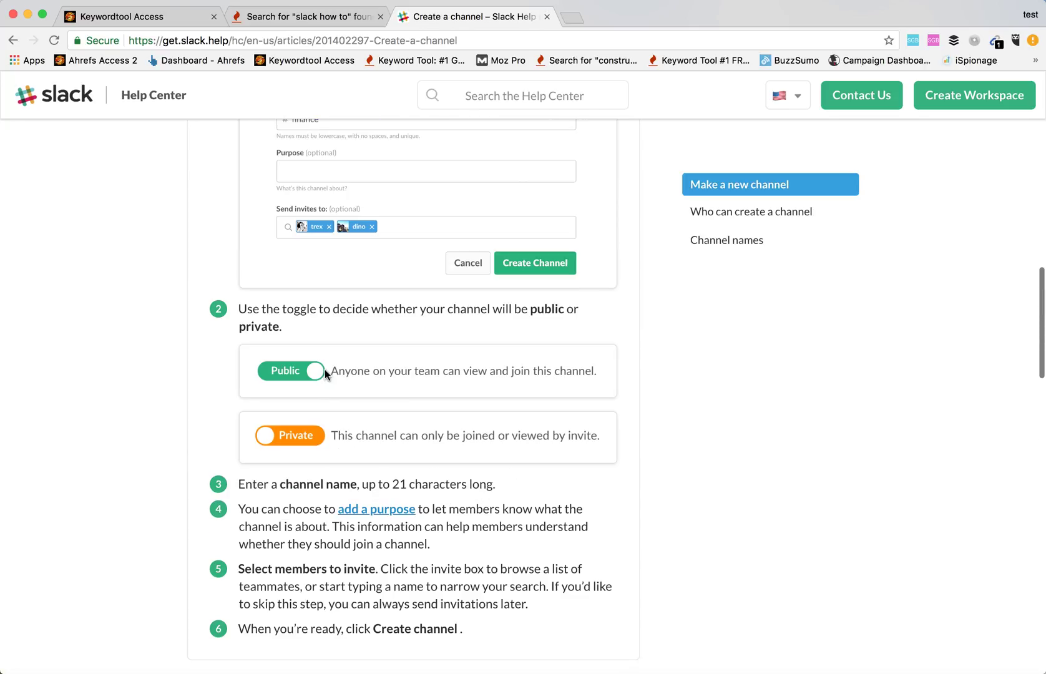
pyautogui.scroll(1, 322, 369)
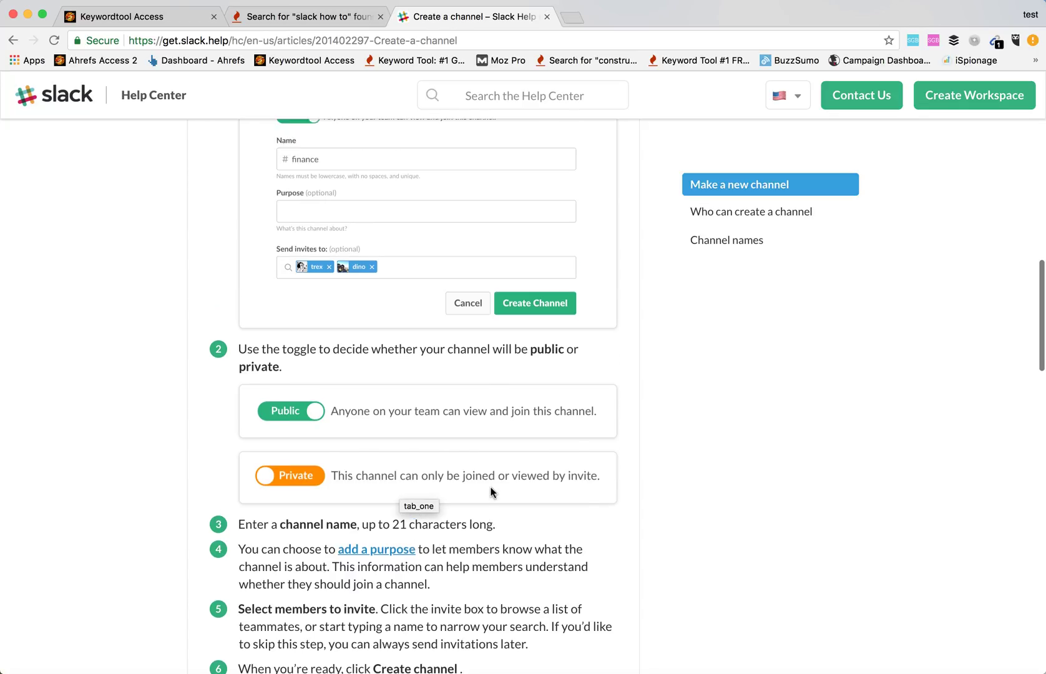
# Review the article's sections on who can create a channel, the channel naming rules and the reserved names
pyautogui.scroll(-10, 492, 487)
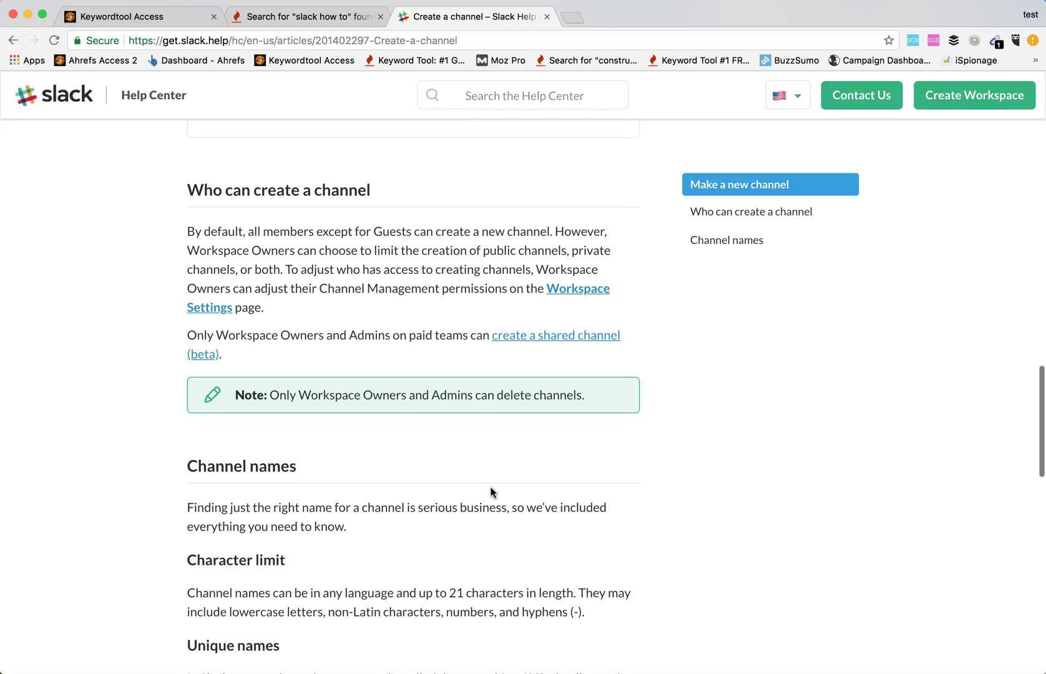
pyautogui.scroll(-4, 491, 492)
pyautogui.scroll(-3, 491, 493)
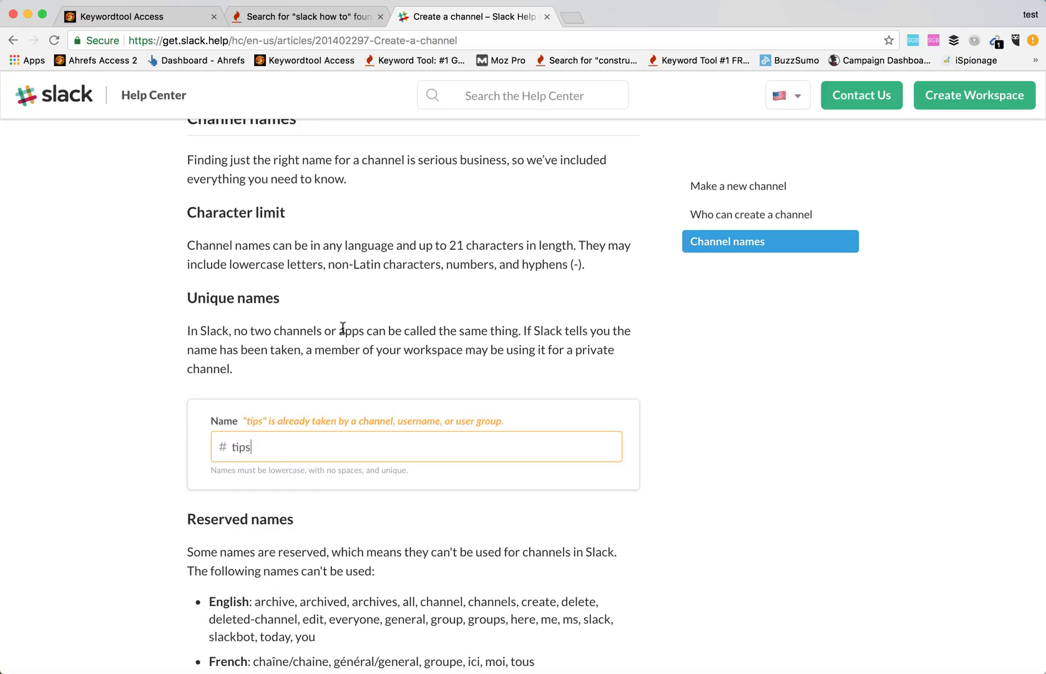
pyautogui.scroll(-3, 442, 343)
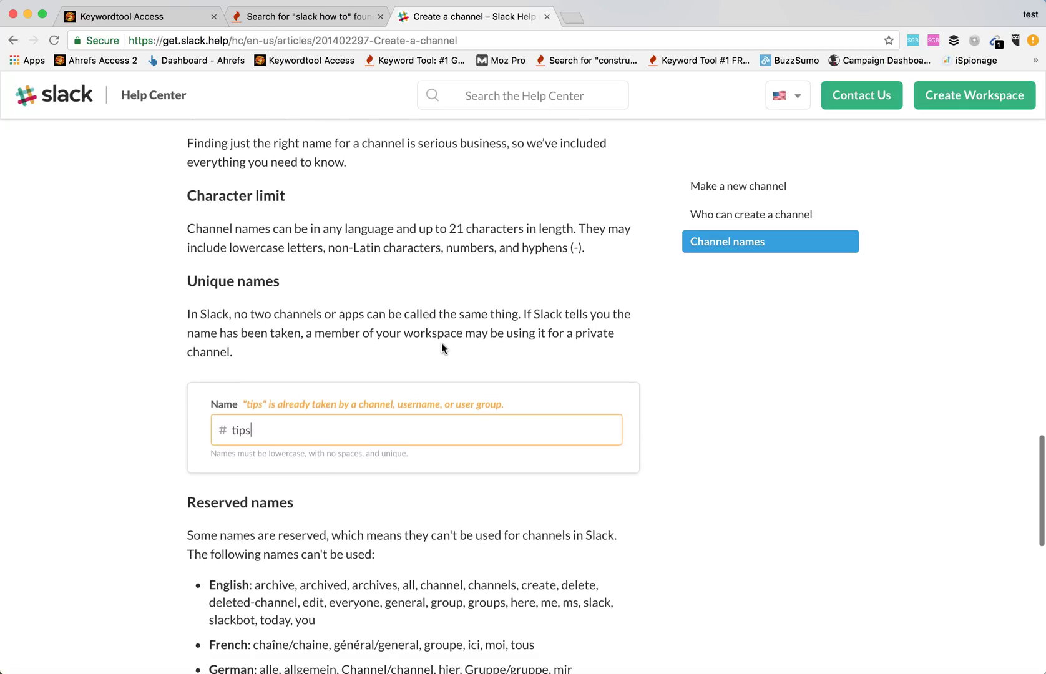
pyautogui.scroll(-2, 442, 343)
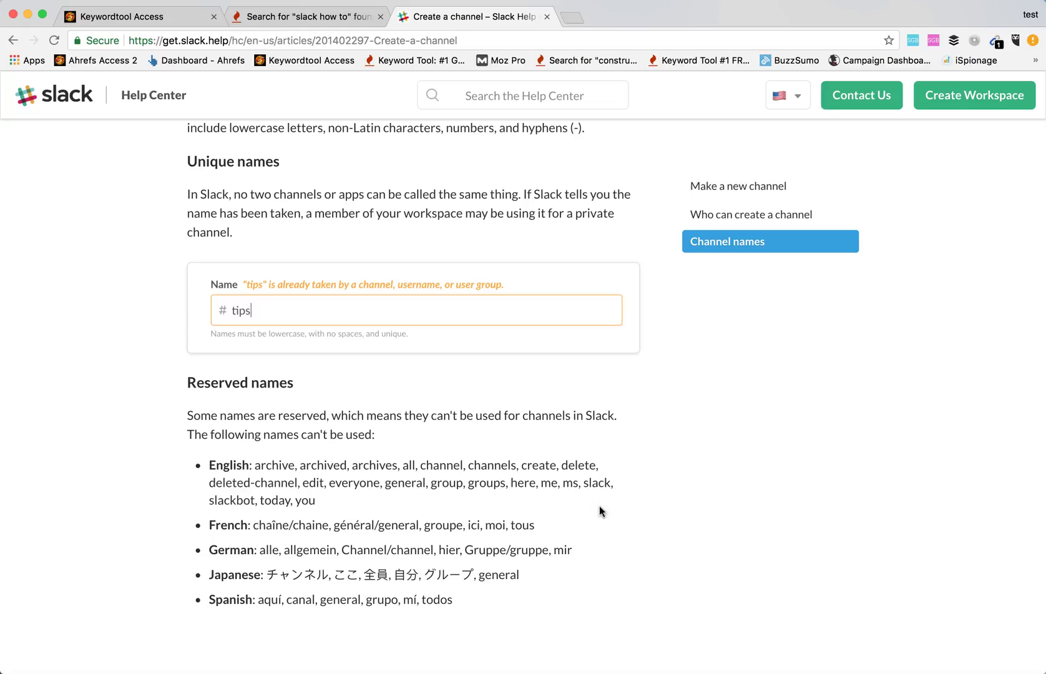
pyautogui.scroll(-3, 611, 502)
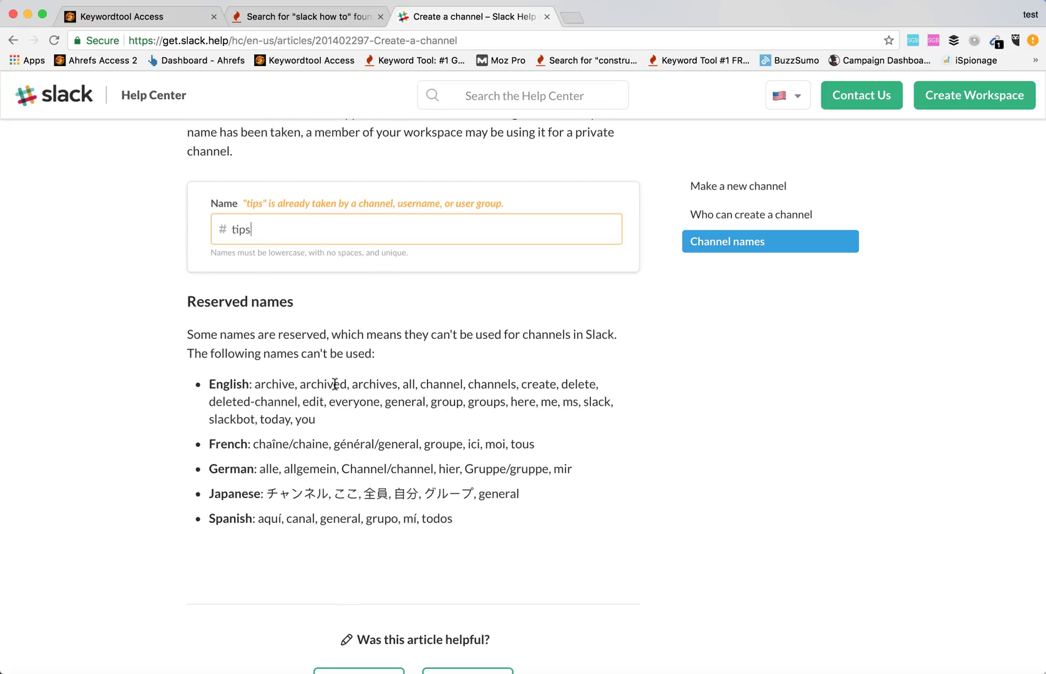
pyautogui.scroll(5, 332, 383)
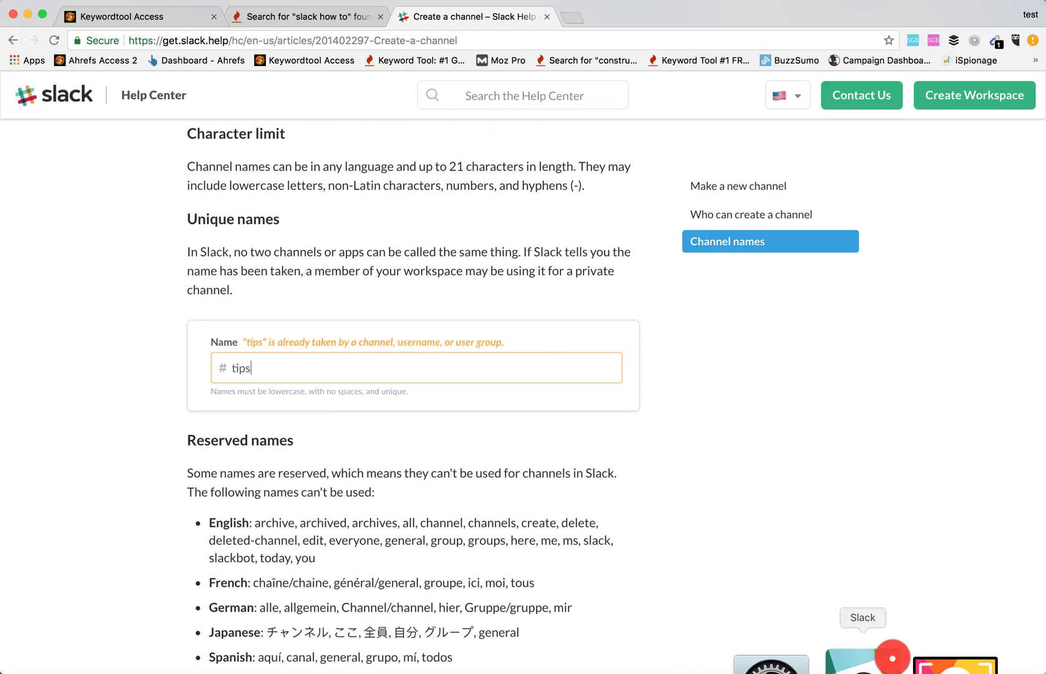
# Switch to the Slack app and set up a new public channel named testchannel with the purpose "Testing a slack channel"
pyautogui.click(864, 656)
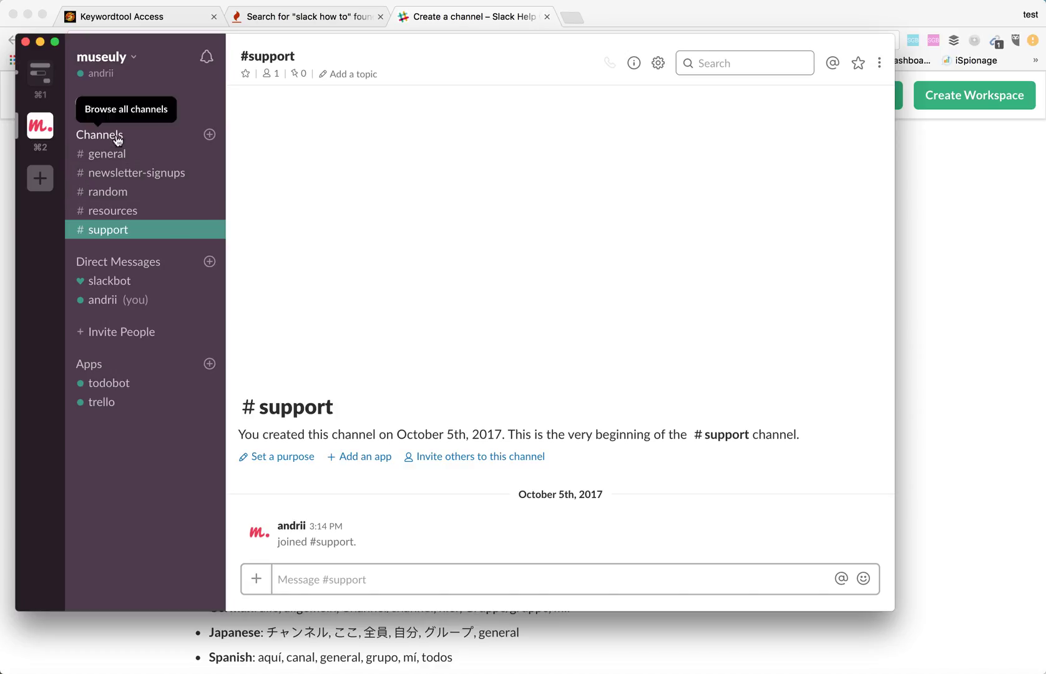
pyautogui.click(209, 136)
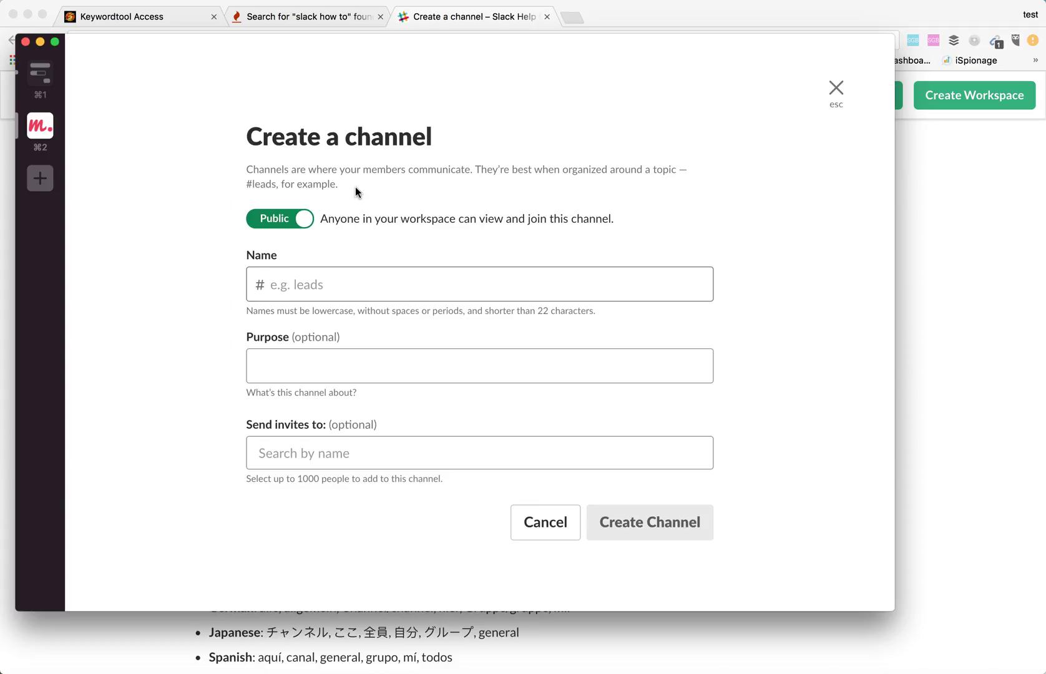
pyautogui.write('testc')
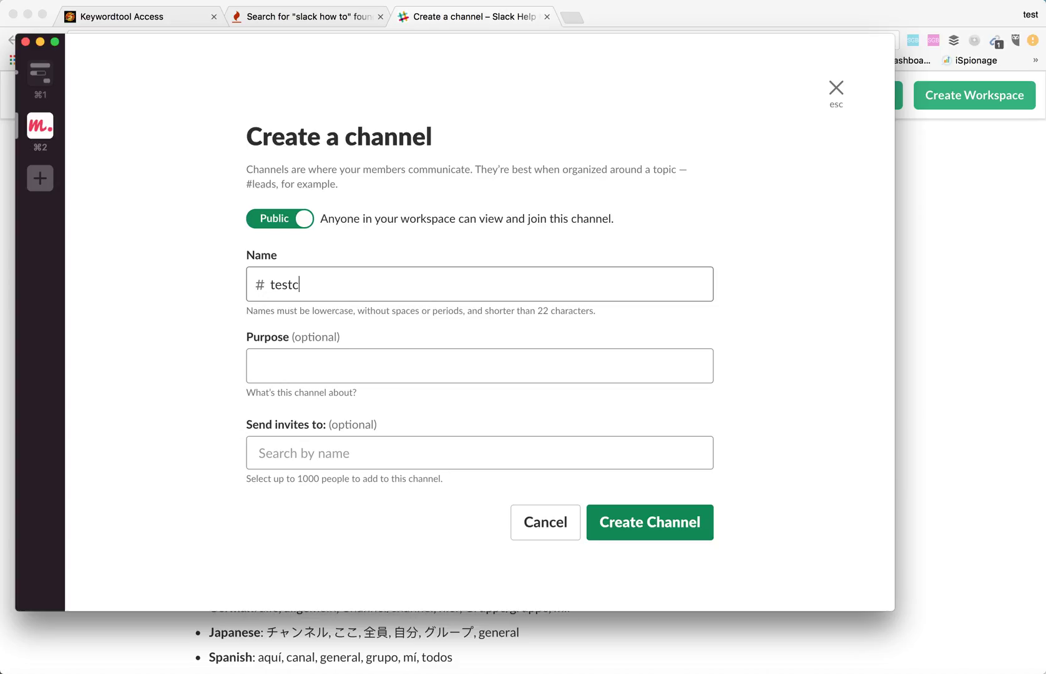
pyautogui.write('hannel')
pyautogui.click(268, 219)
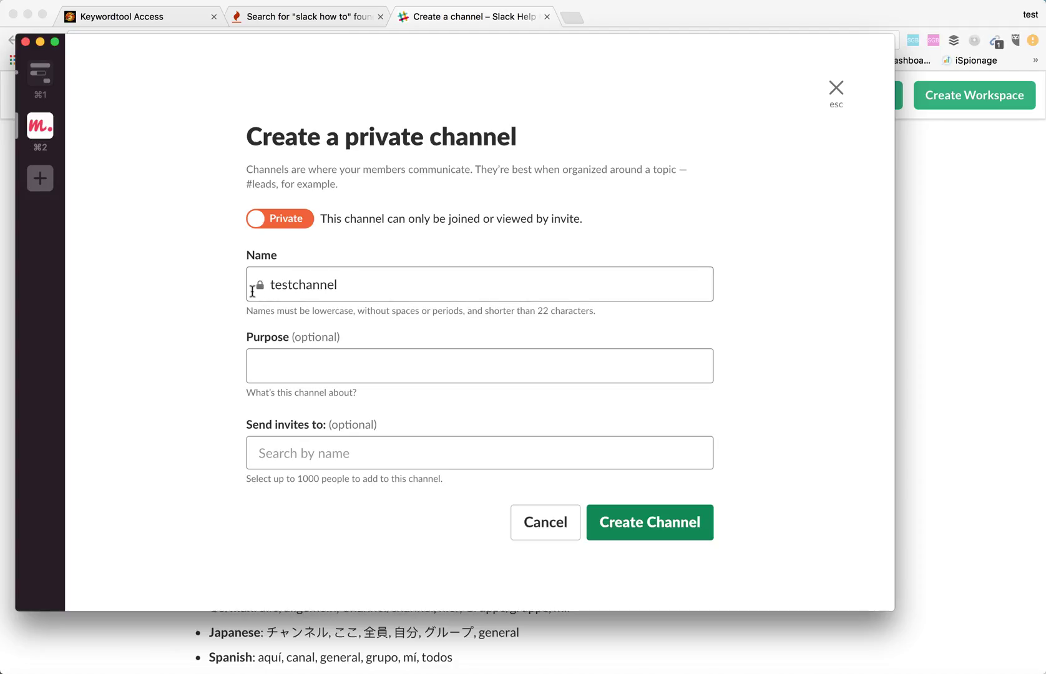
pyautogui.click(296, 226)
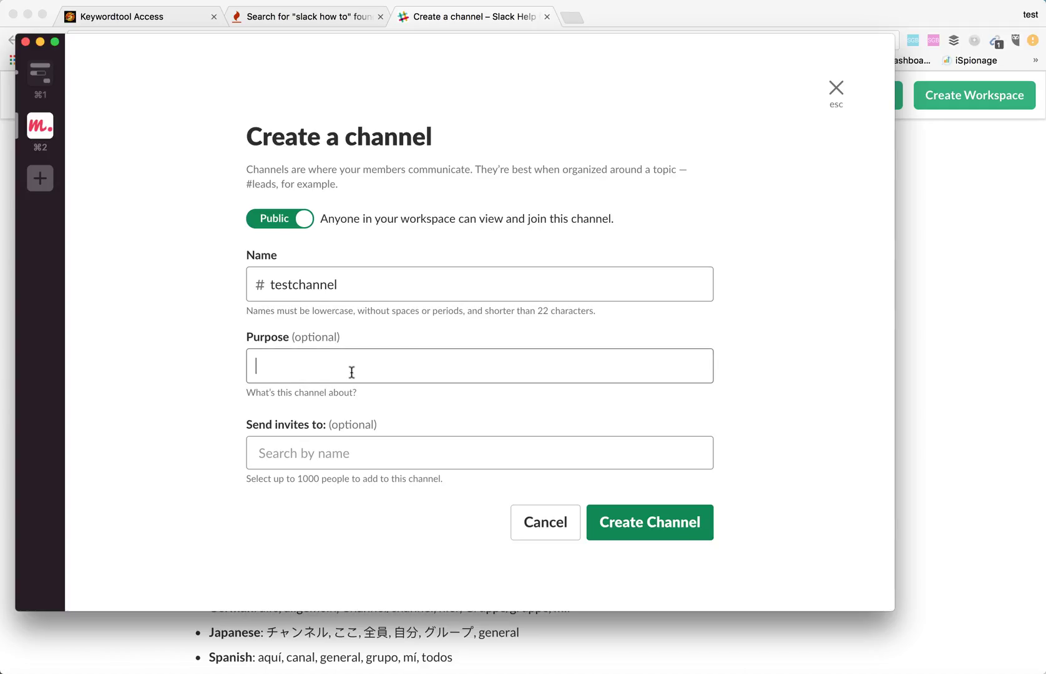
pyautogui.write('Testing a slack channel')
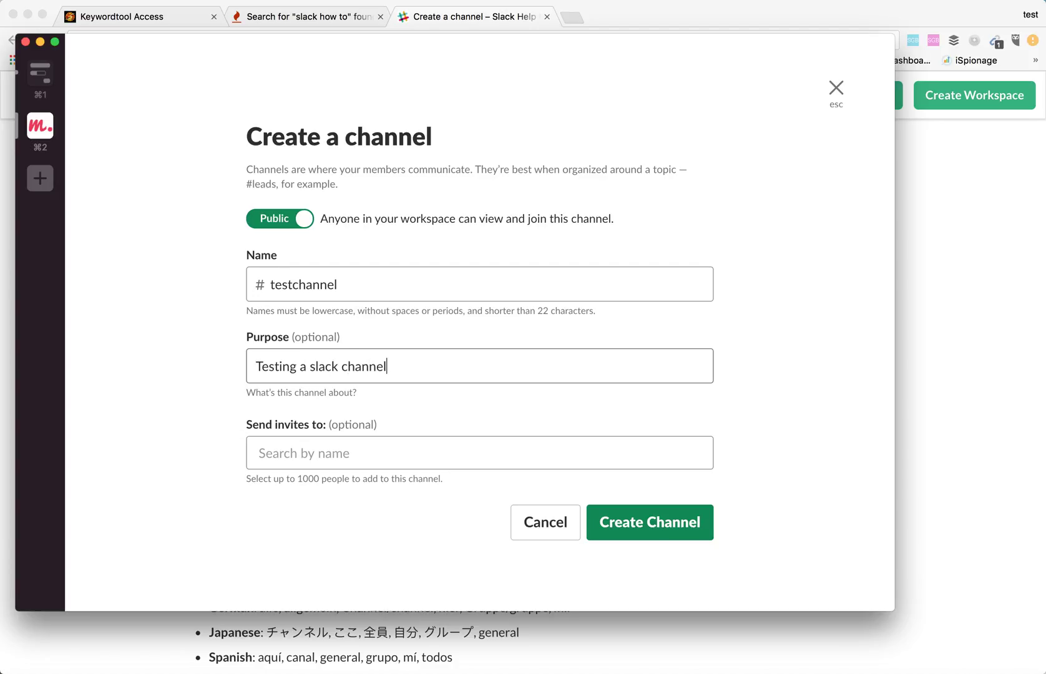
# Add the named contact with a pending invitation to the channel's invites and create the channel
pyautogui.click(355, 459)
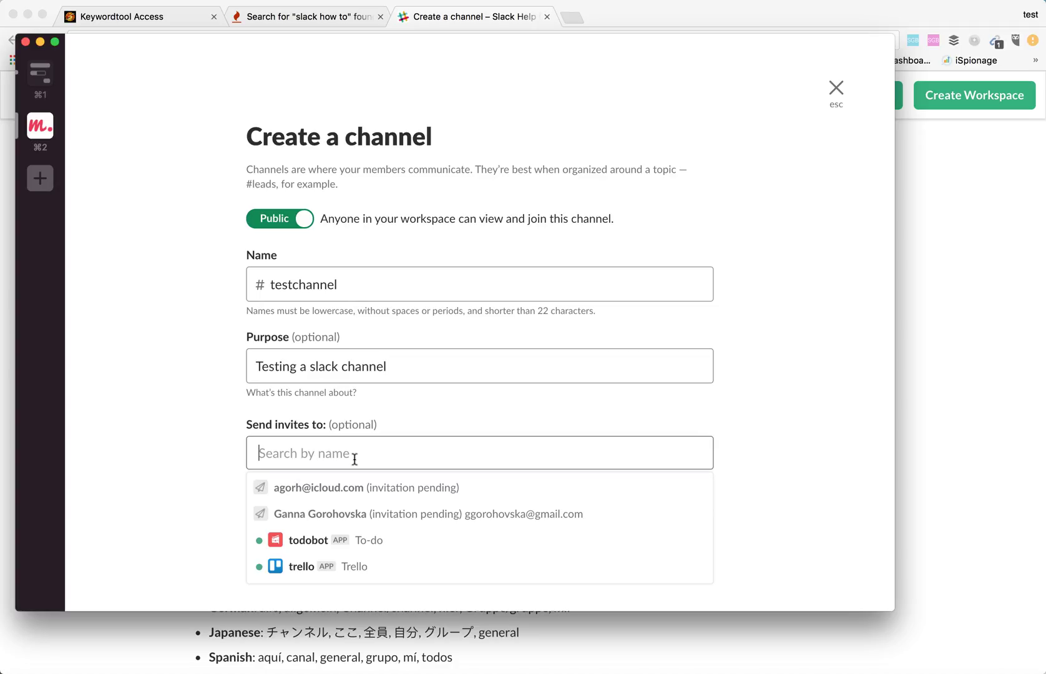
pyautogui.click(399, 518)
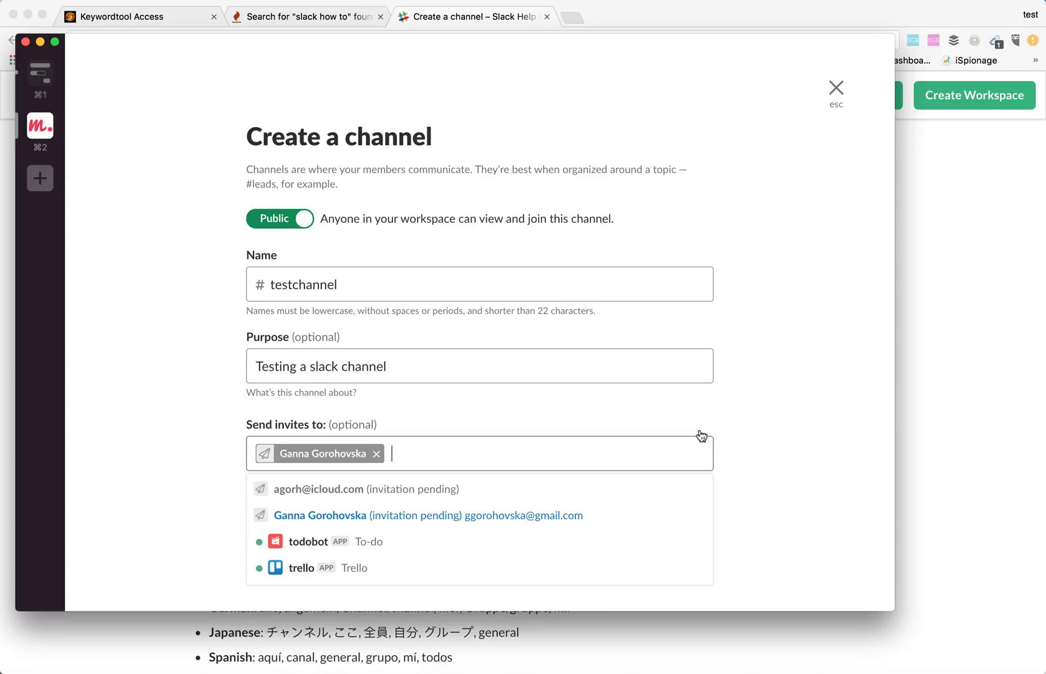
pyautogui.click(753, 449)
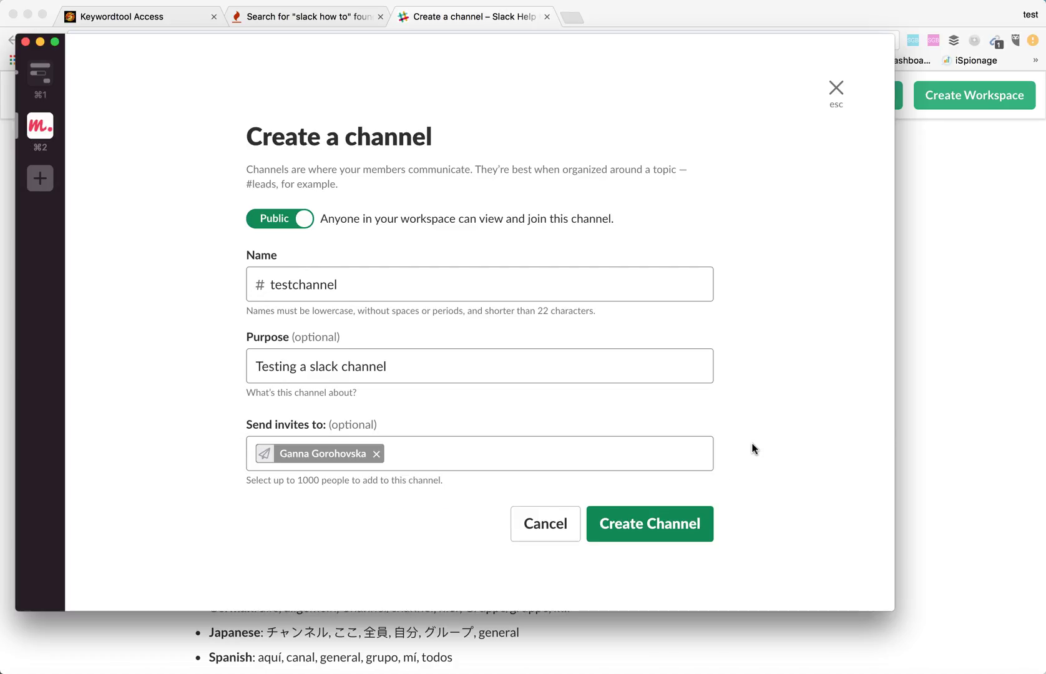
pyautogui.click(644, 526)
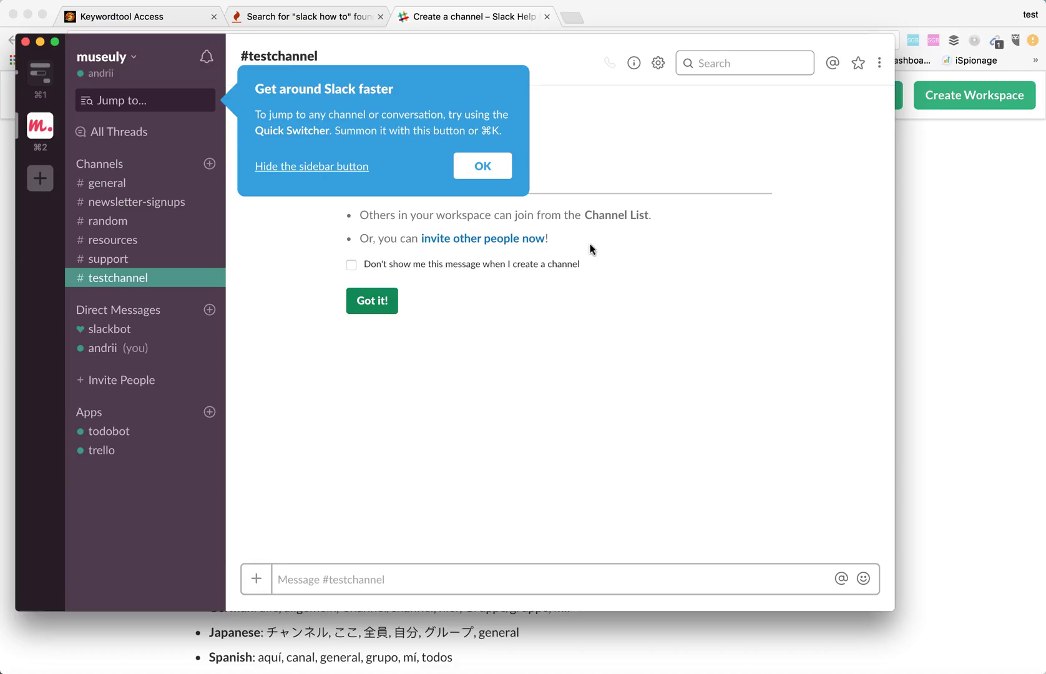
# Dismiss the Quick Switcher tip, look up people starting with "g" to invite to #testchannel, and close the invite form
pyautogui.click(484, 168)
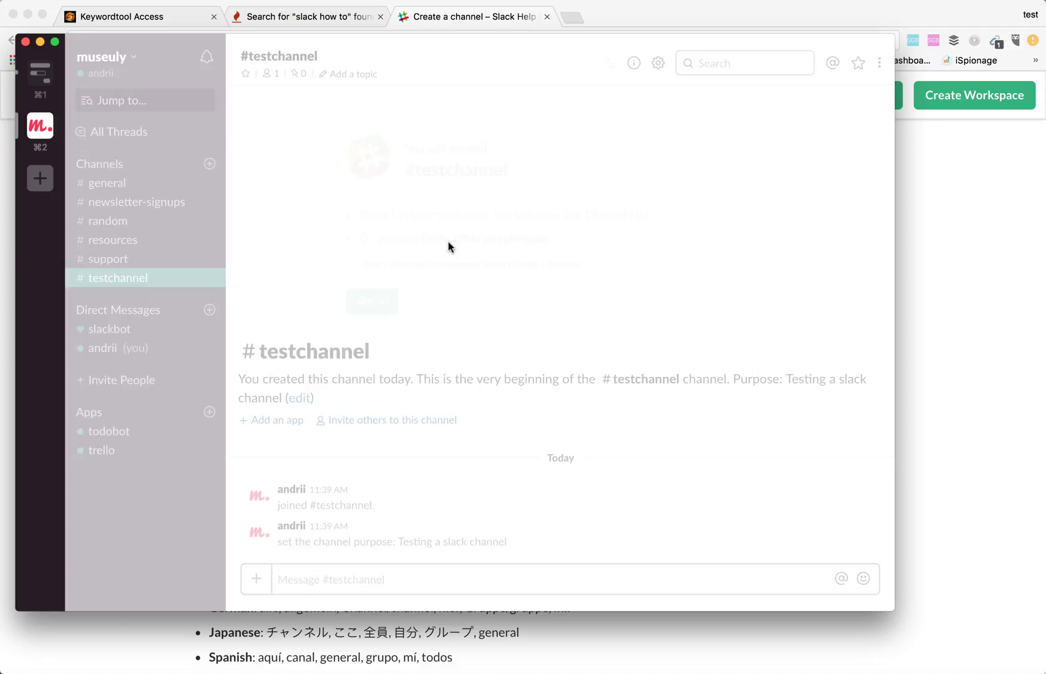
pyautogui.click(449, 245)
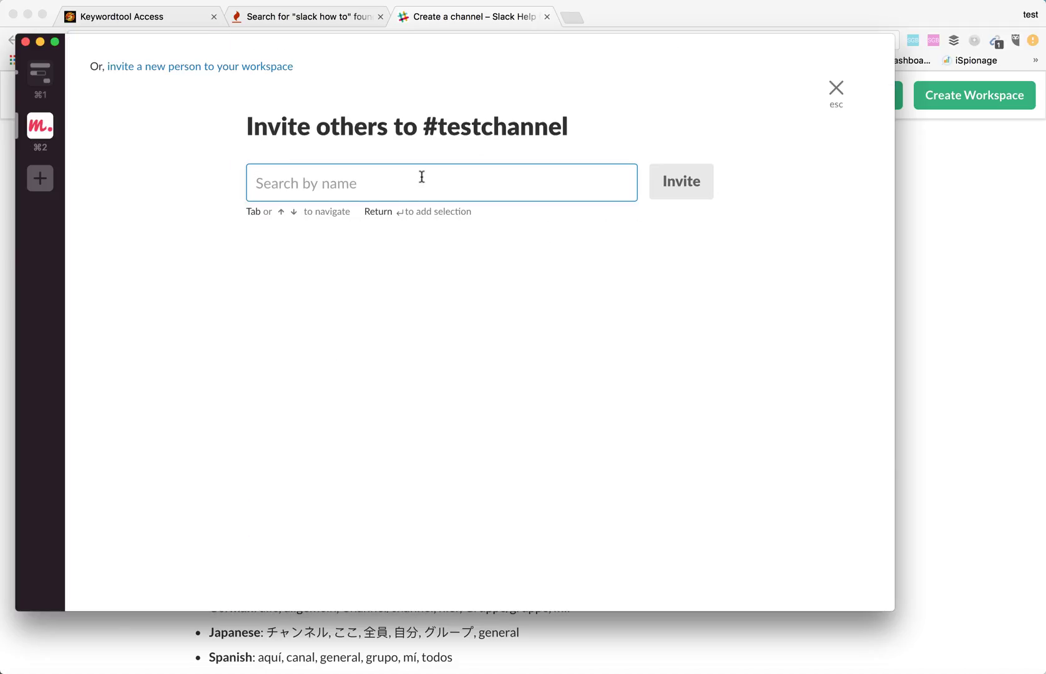
pyautogui.write('g')
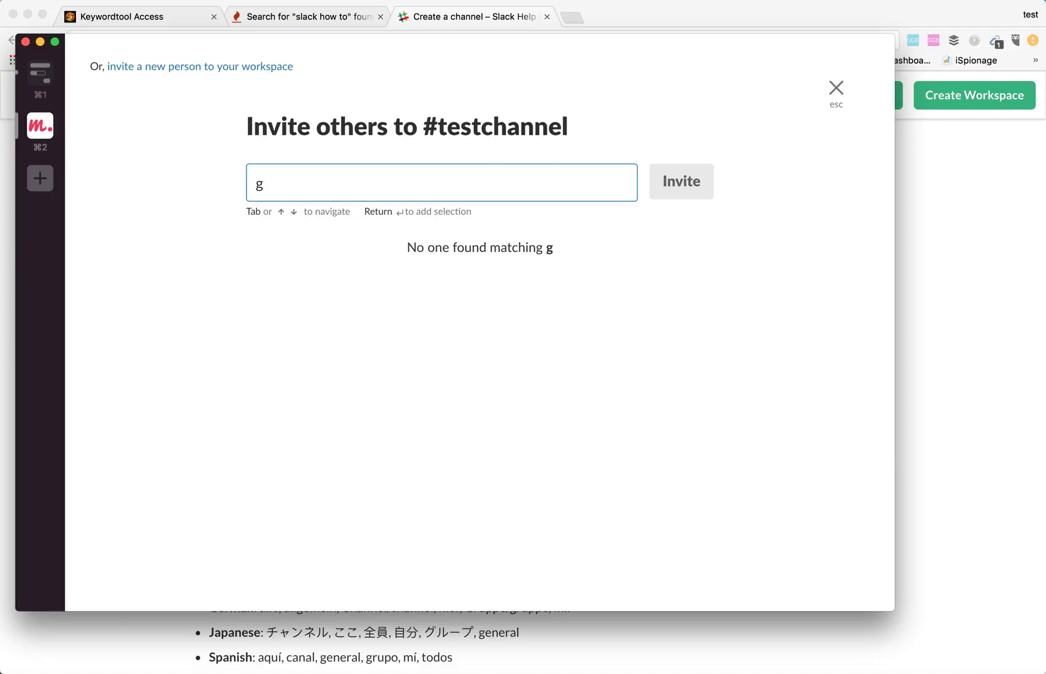
pyautogui.press('BackSpace')
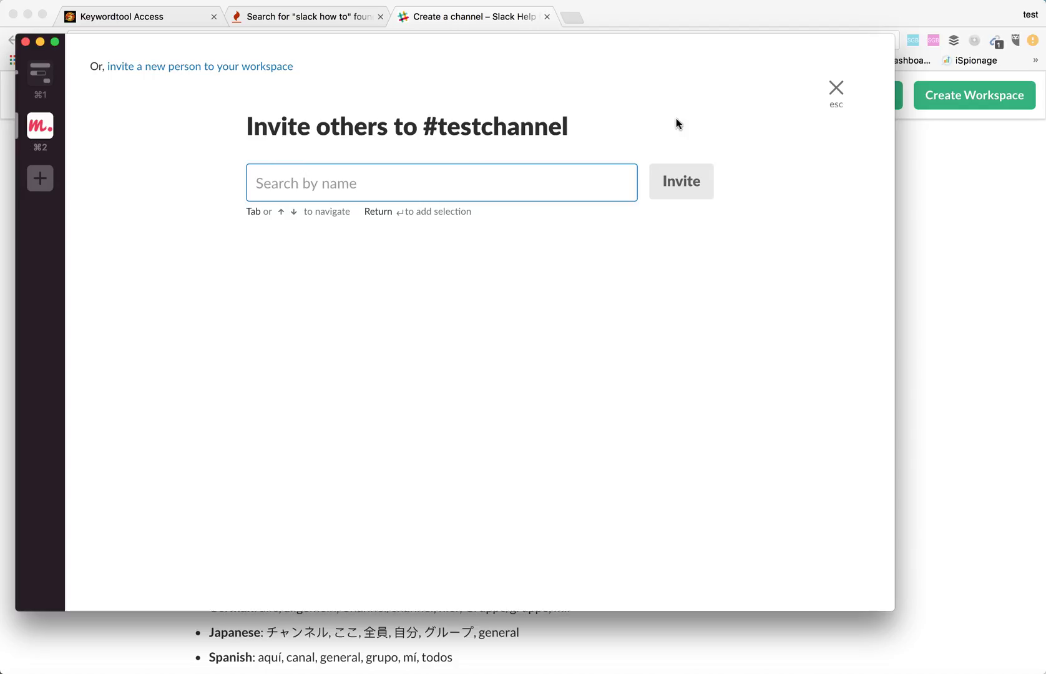
pyautogui.click(834, 93)
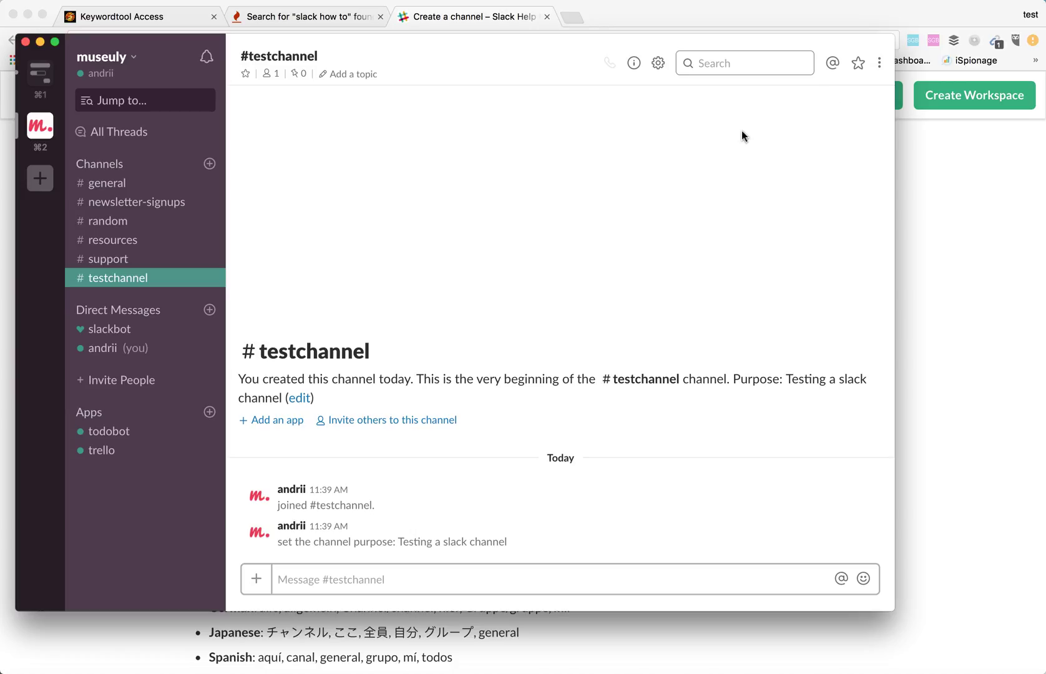
# Search the workspace for "#te" and open the suggested testchannel
pyautogui.click(738, 64)
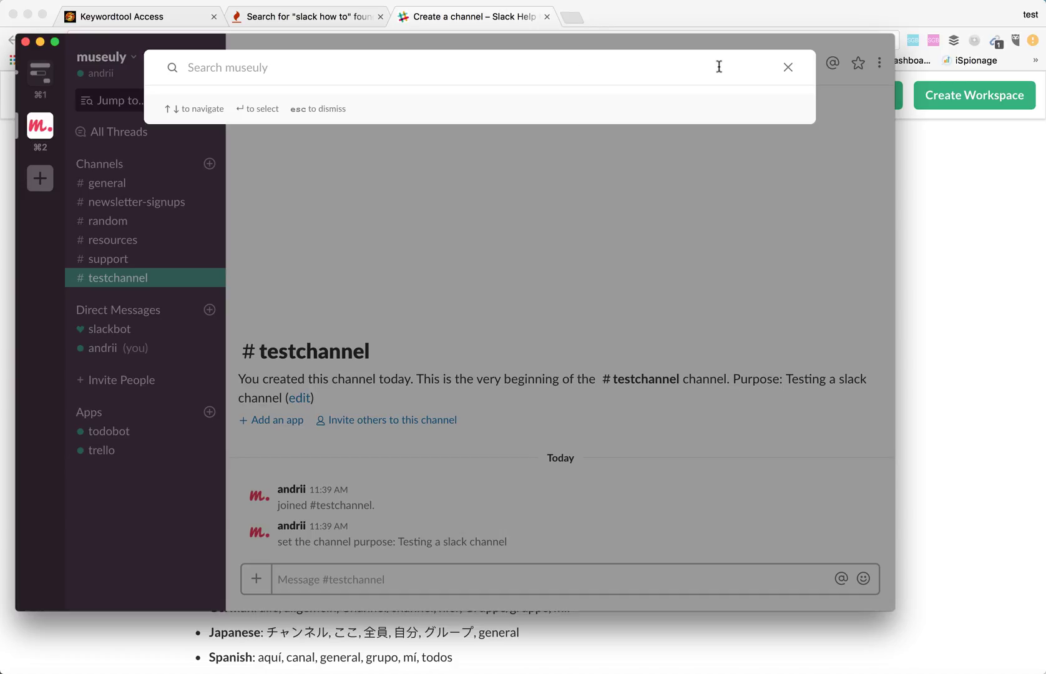
pyautogui.write('#')
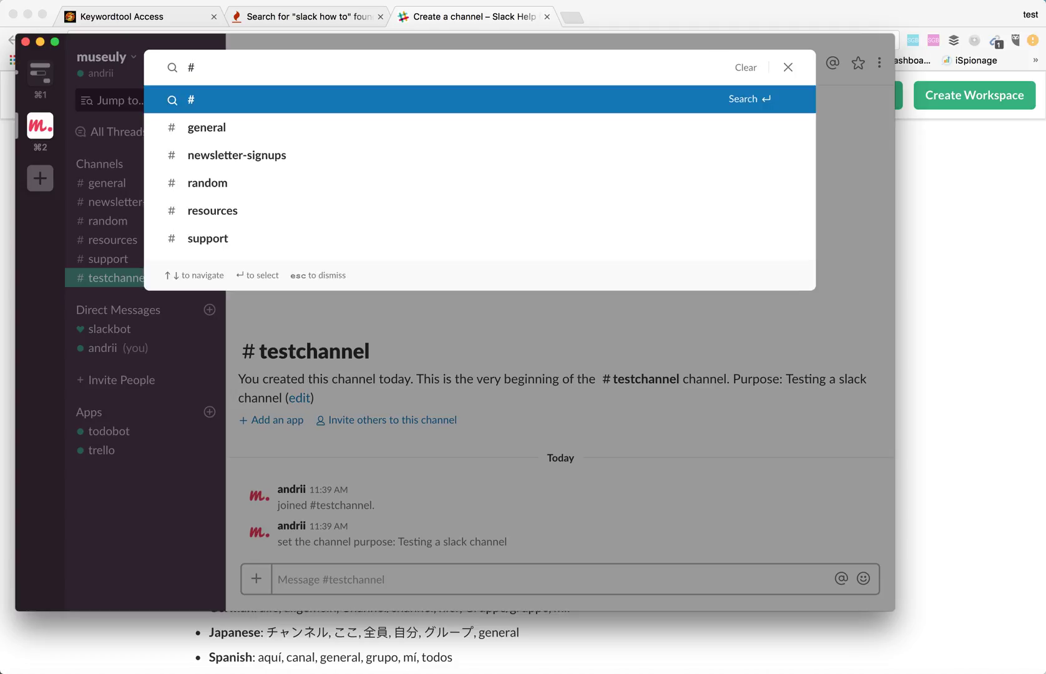
pyautogui.write('te')
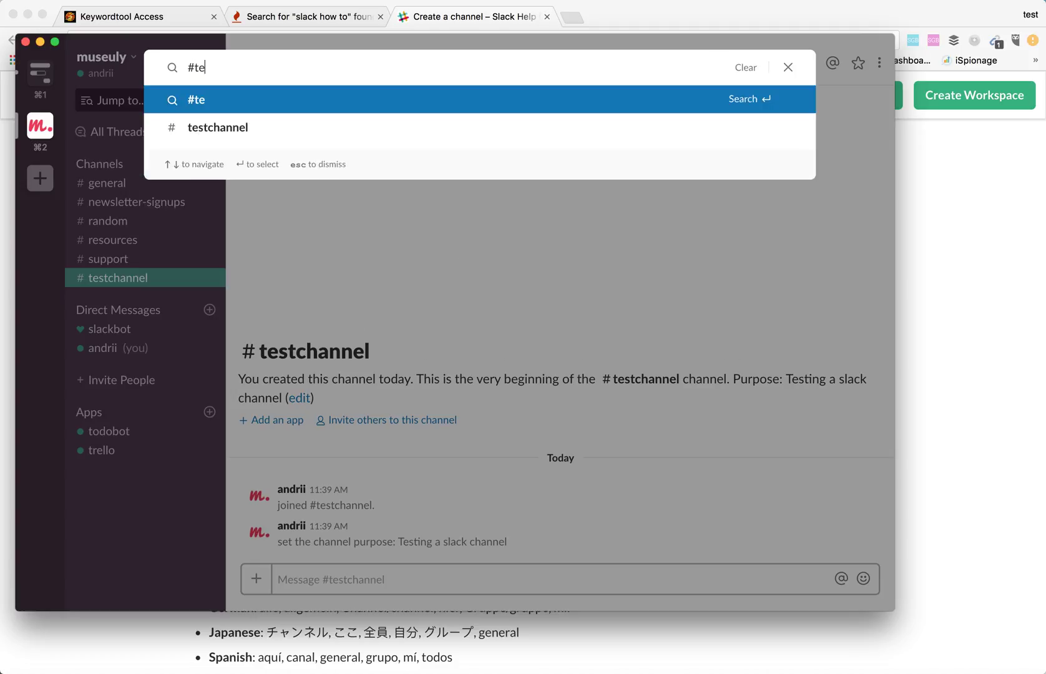
pyautogui.click(420, 132)
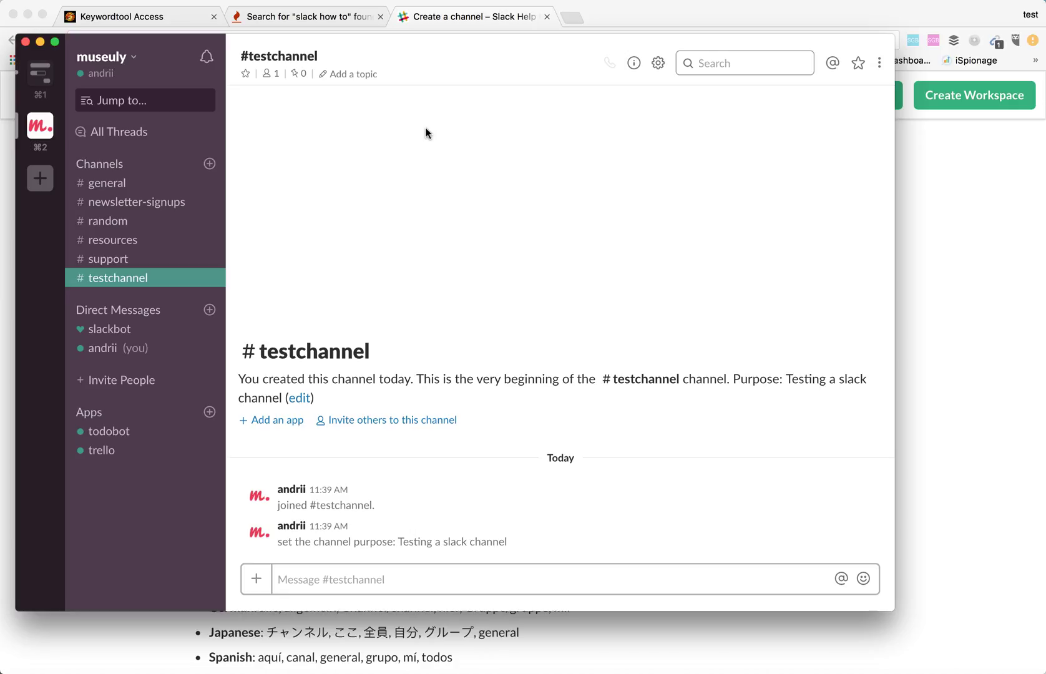
# Examine the member list, highlights, pinned items, notification preferences and shared files in the channel information for #testchannel
pyautogui.click(269, 77)
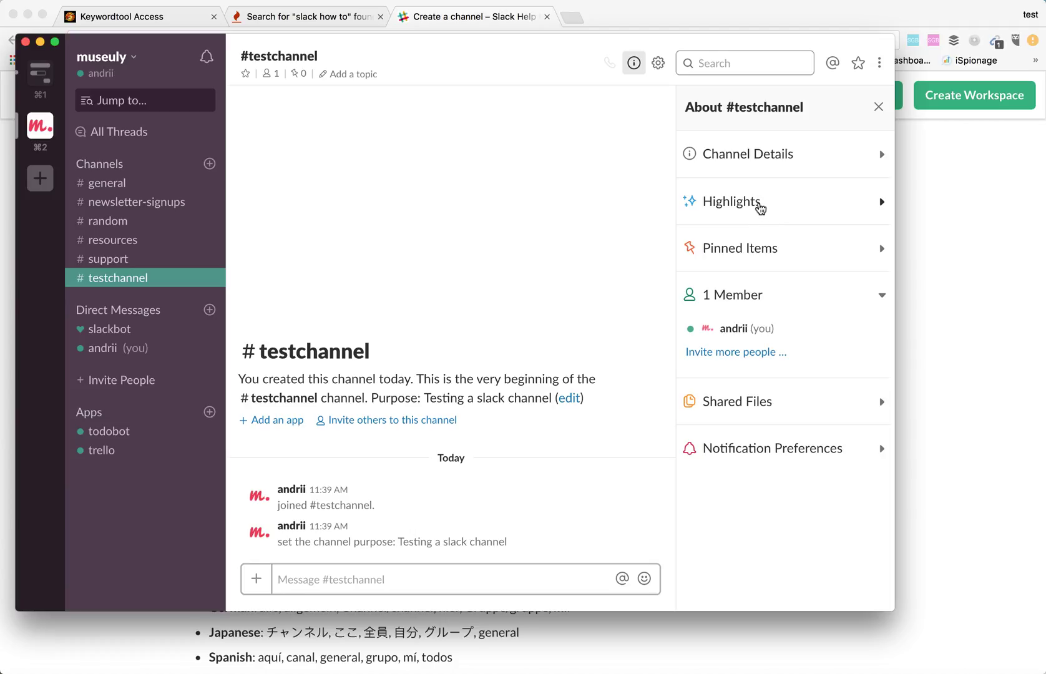
pyautogui.click(760, 208)
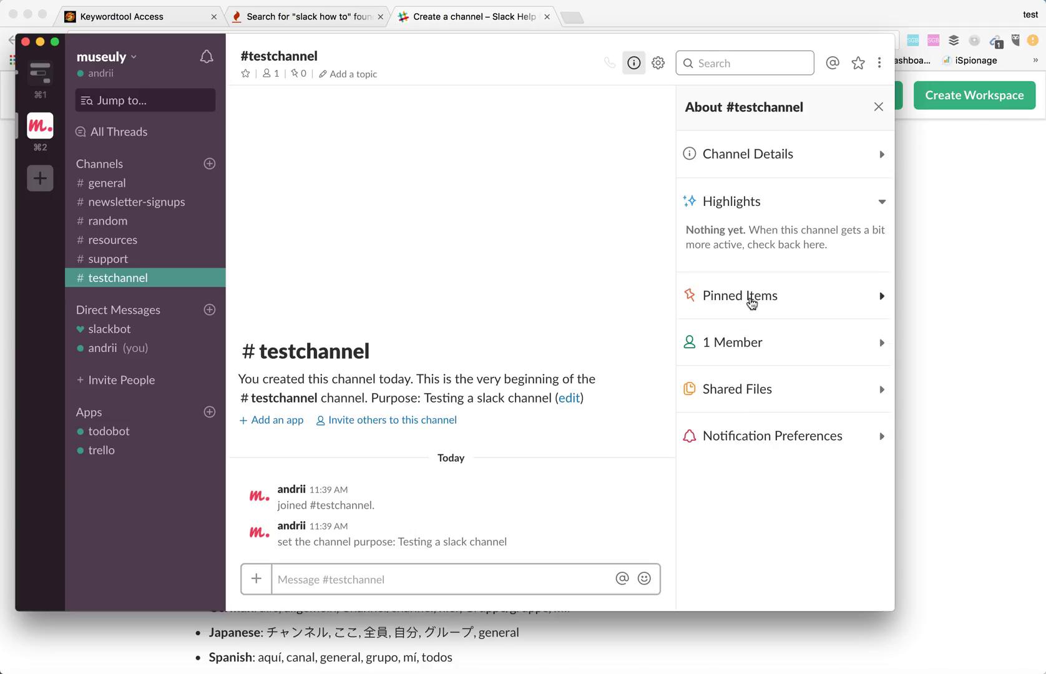
pyautogui.click(752, 302)
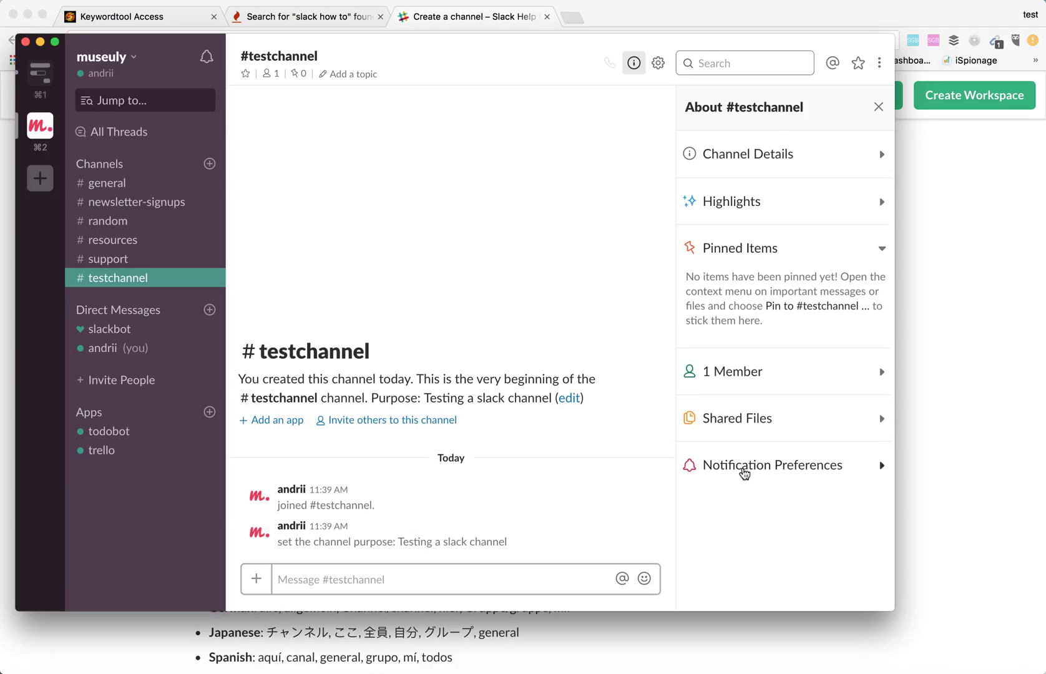
pyautogui.click(744, 473)
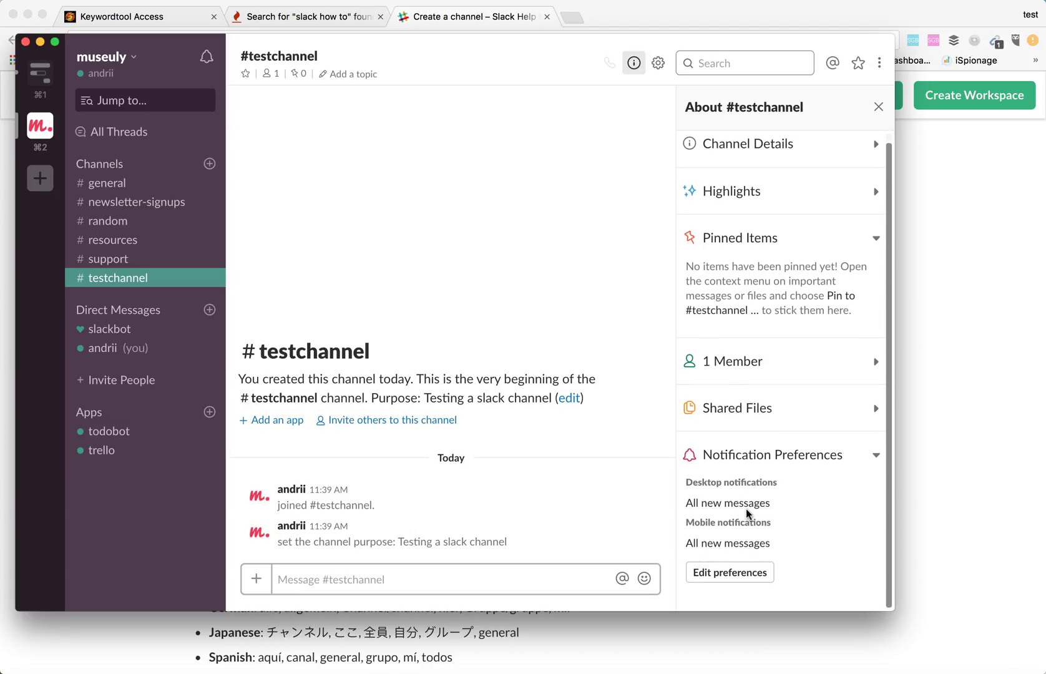
pyautogui.click(753, 414)
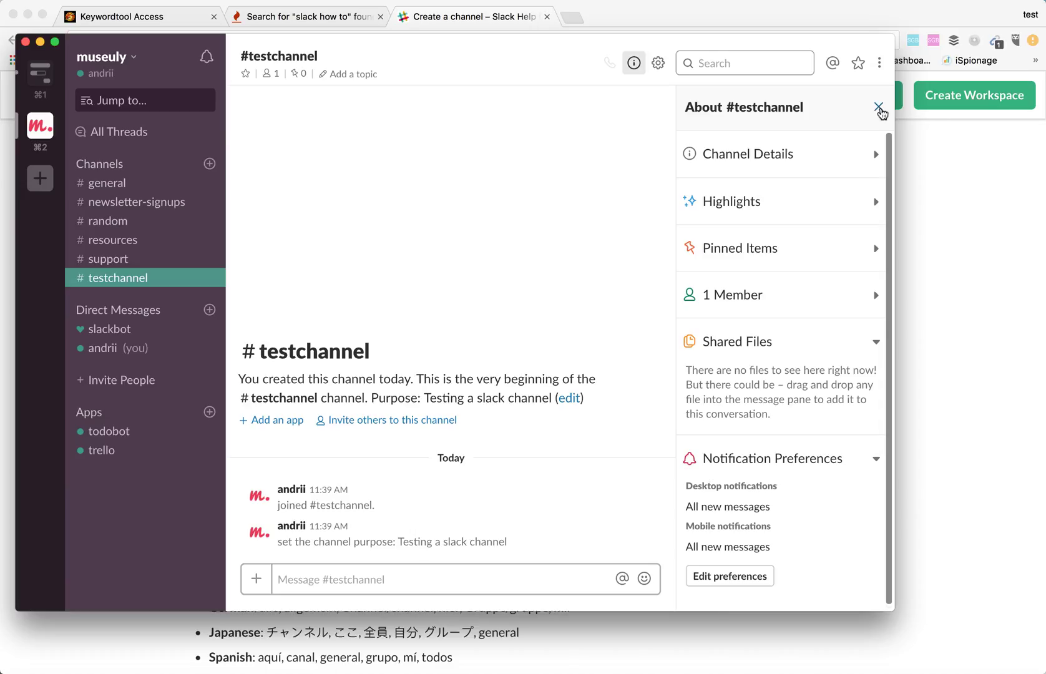
# Switch to the Create a channel help article in the browser and review the iOS instructions for making a new channel
pyautogui.click(929, 181)
pyautogui.scroll(20, 637, 285)
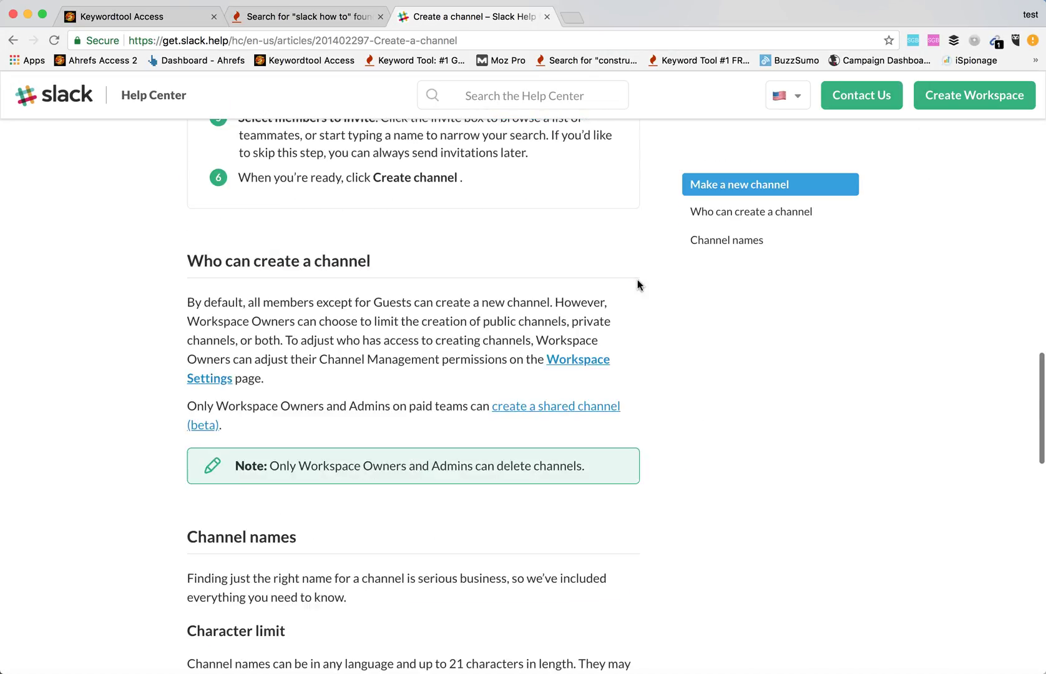
pyautogui.scroll(3, 638, 285)
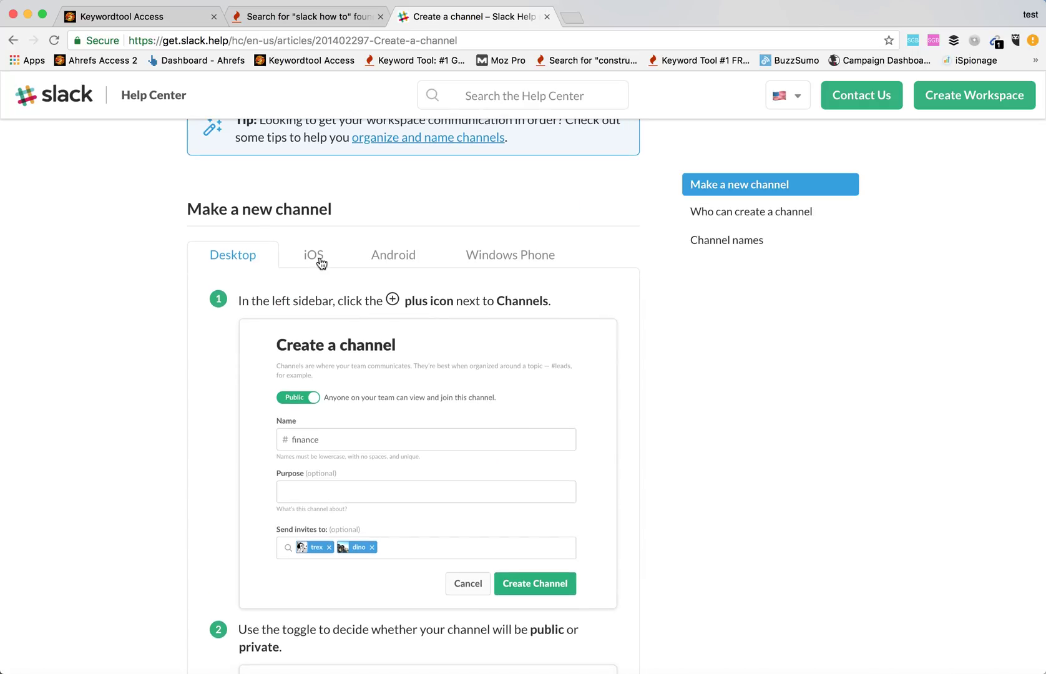
pyautogui.click(319, 260)
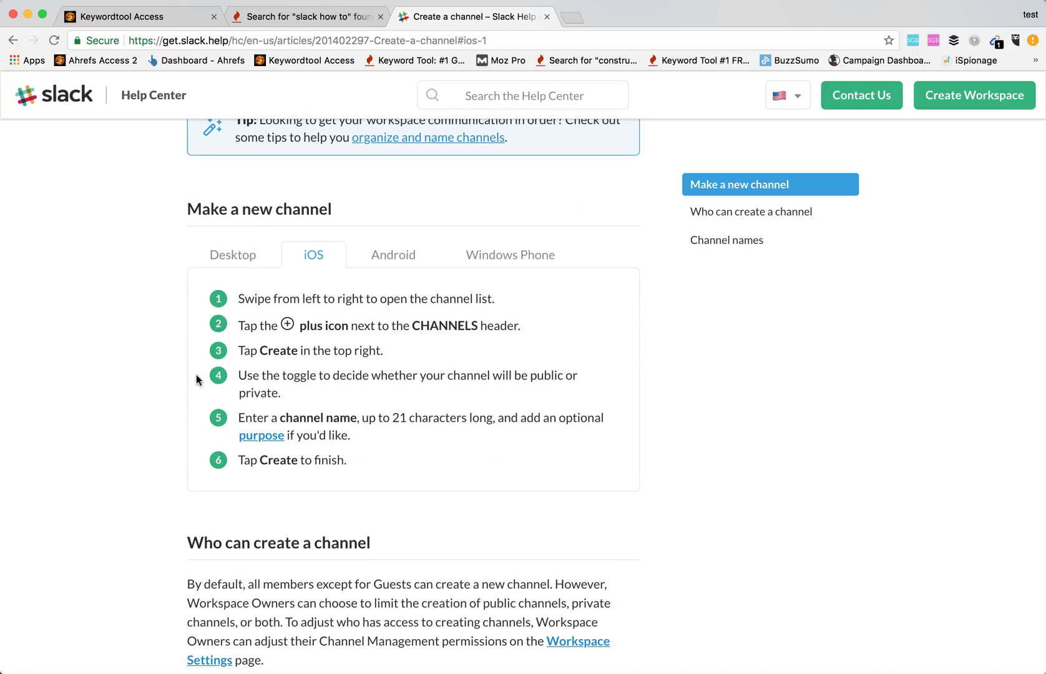
pyautogui.scroll(-1, 196, 375)
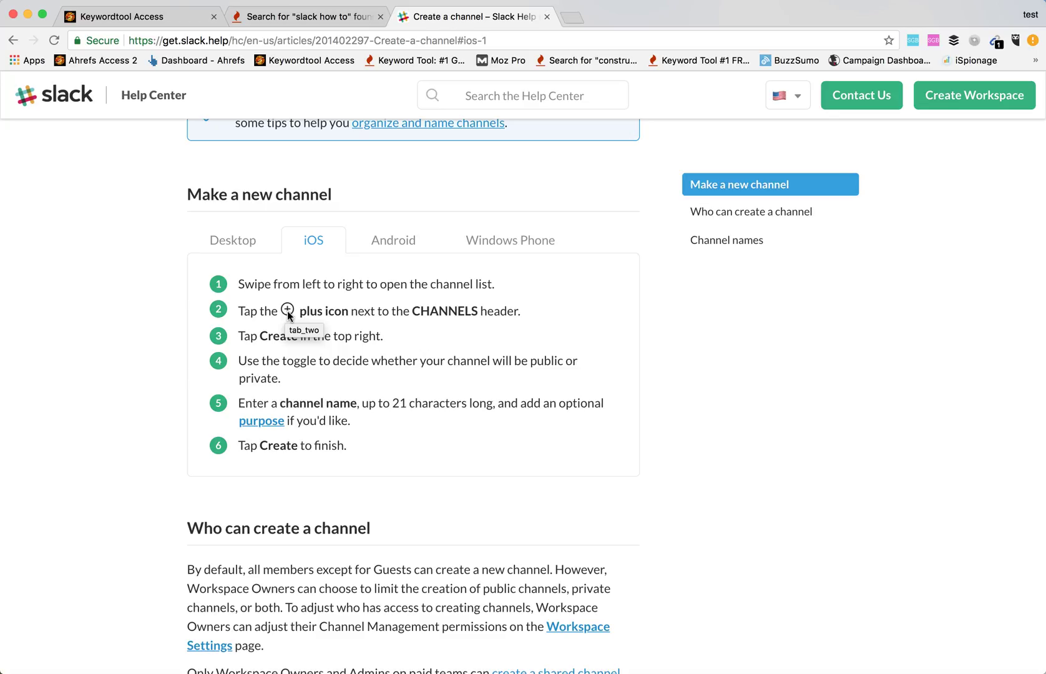
pyautogui.scroll(-2, 428, 384)
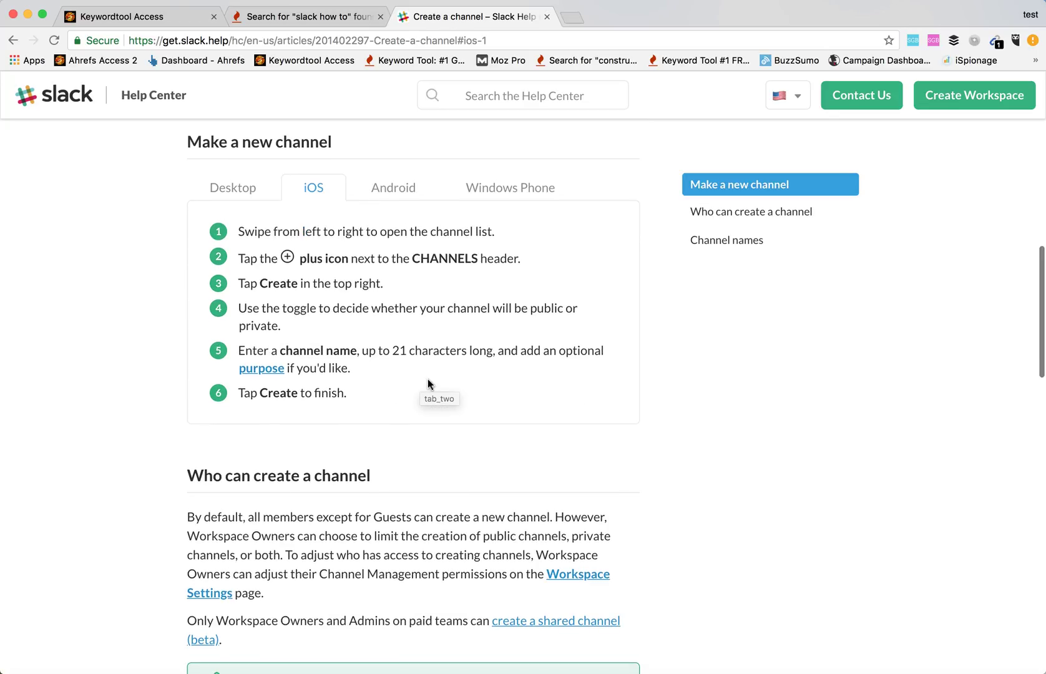
pyautogui.scroll(-2, 428, 383)
pyautogui.scroll(-1, 428, 383)
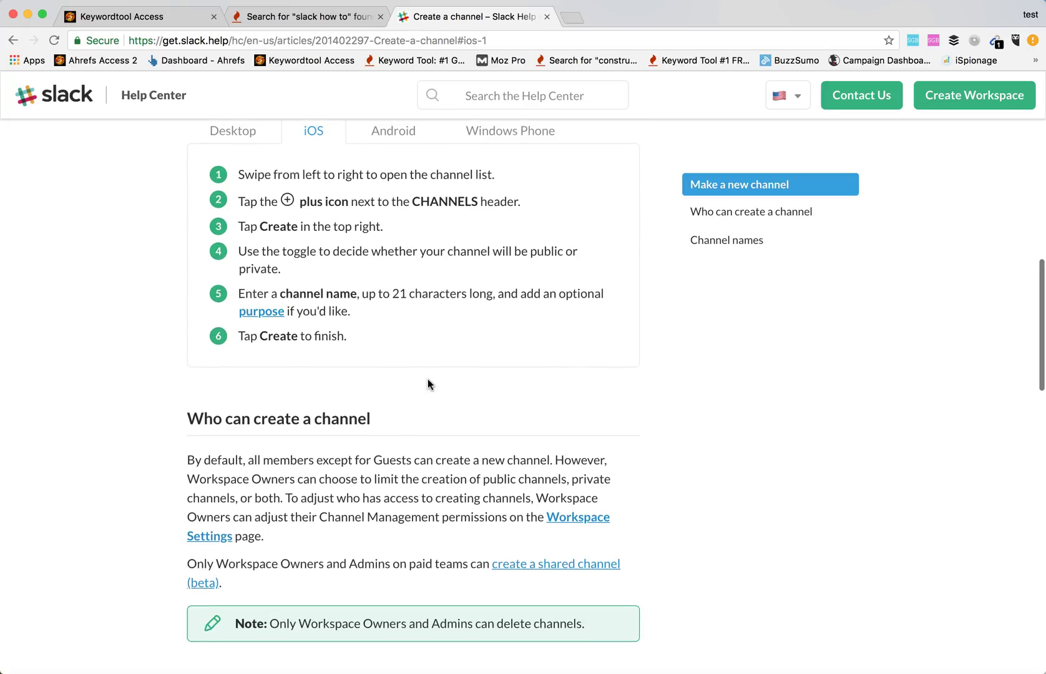